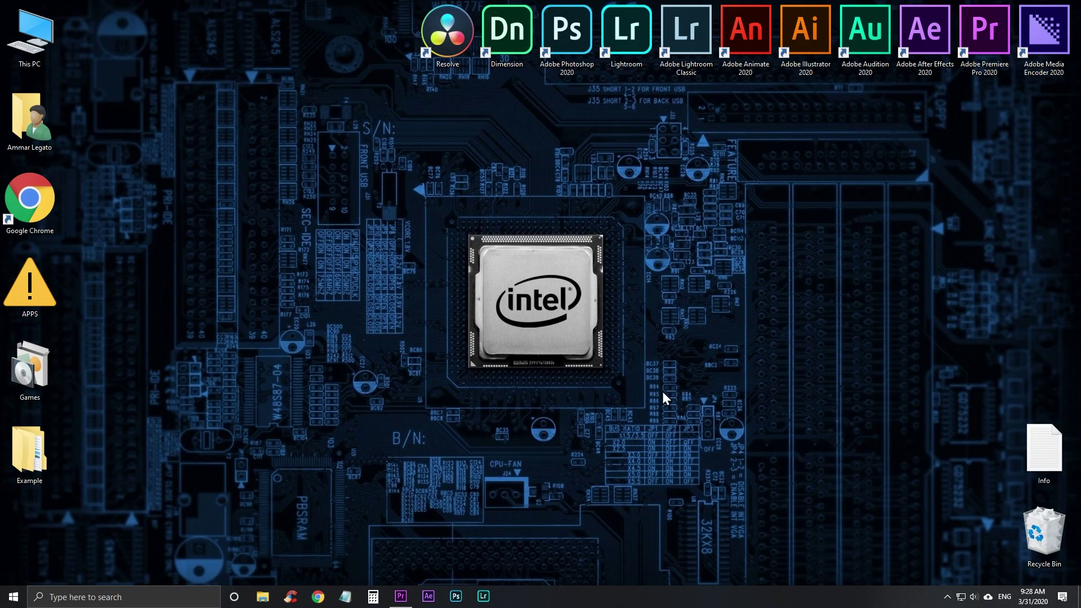
Bring Premiere Pro 2020 forward from the taskbar to show its recent-projects Home screen
{"action": "left_click", "coordinate": [404, 597]}
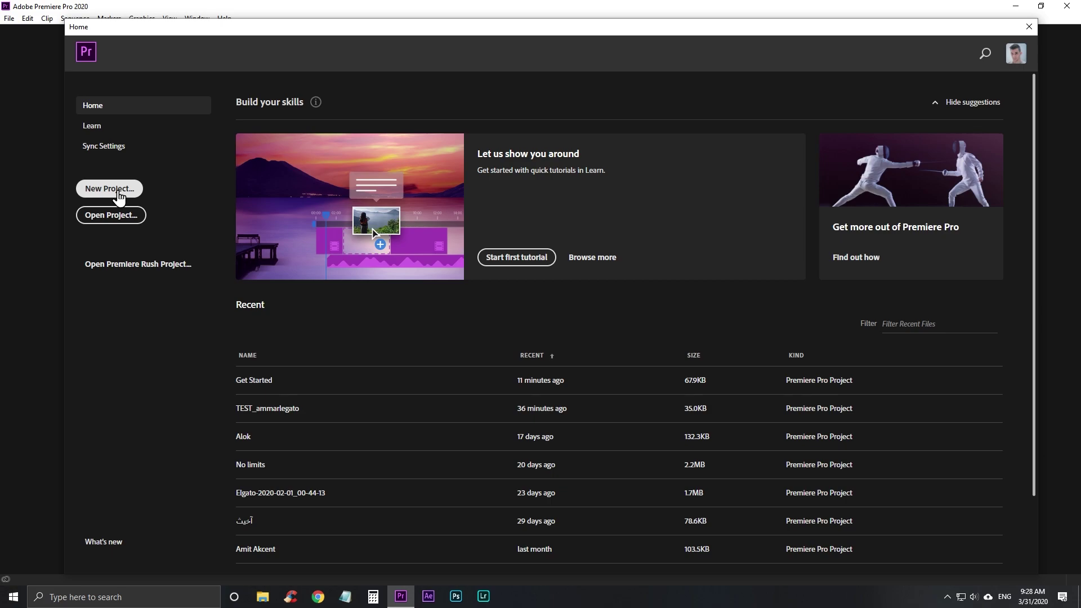
Start a new project and name it SAMPLE, fixing the misspelling
{"action": "left_click", "coordinate": [118, 191]}
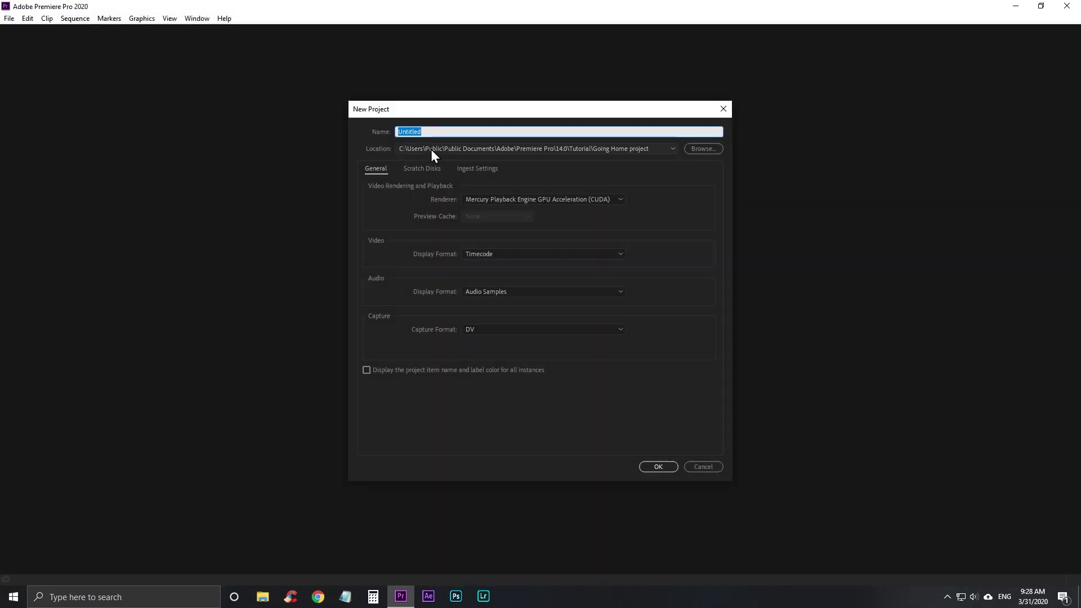
{"action": "type", "text": "SAMPE"}
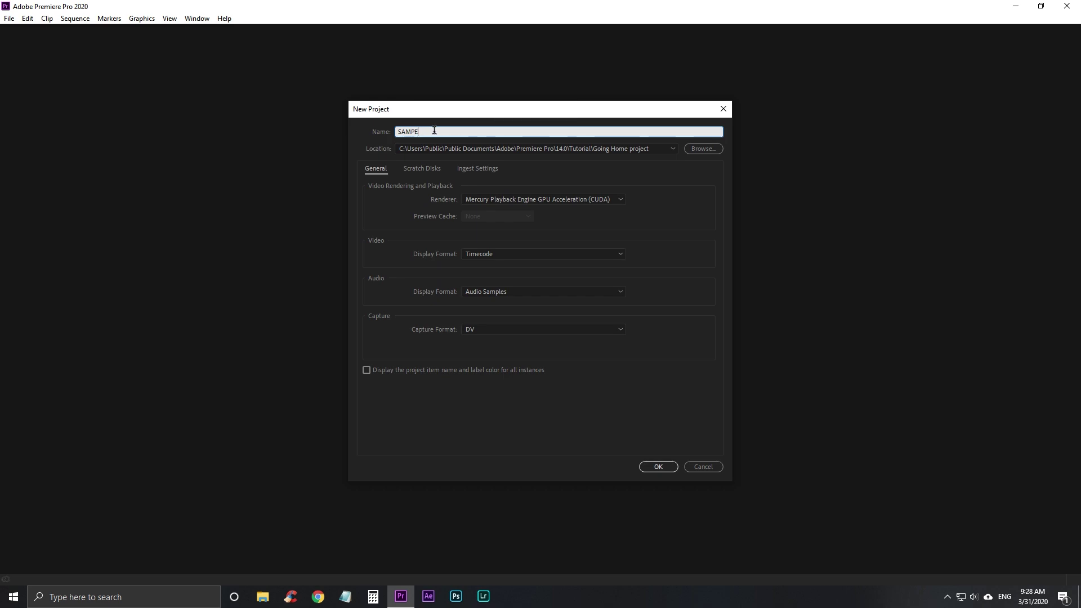
{"action": "key", "text": "BackSpace"}
{"action": "type", "text": "LE"}
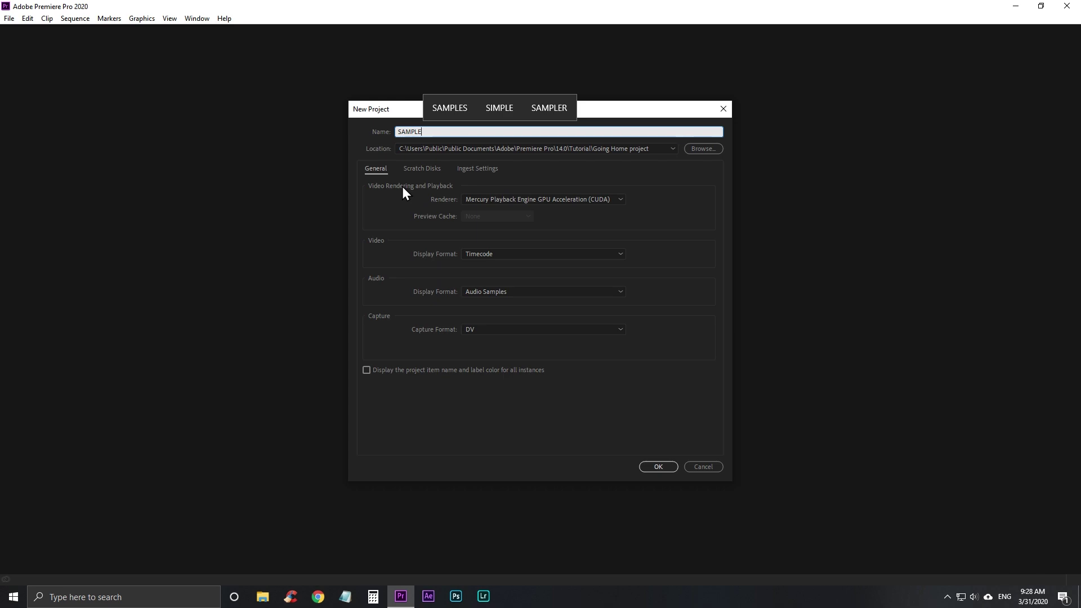
Review the renderer, video, audio and capture format options unchanged, then view the scratch disks
{"action": "left_click", "coordinate": [478, 201]}
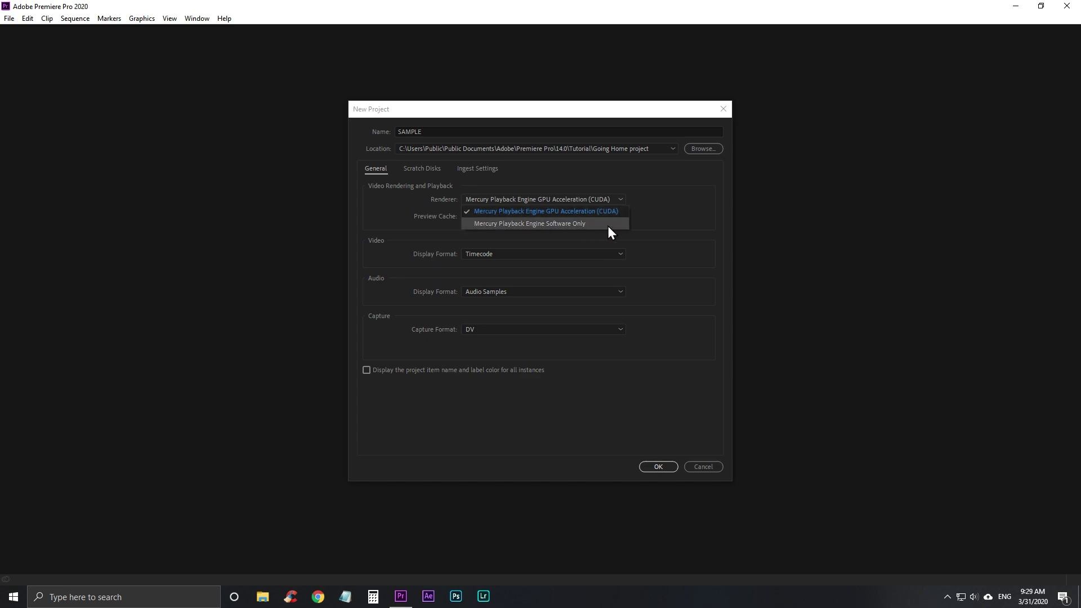
{"action": "left_click", "coordinate": [514, 216]}
{"action": "left_click", "coordinate": [481, 254]}
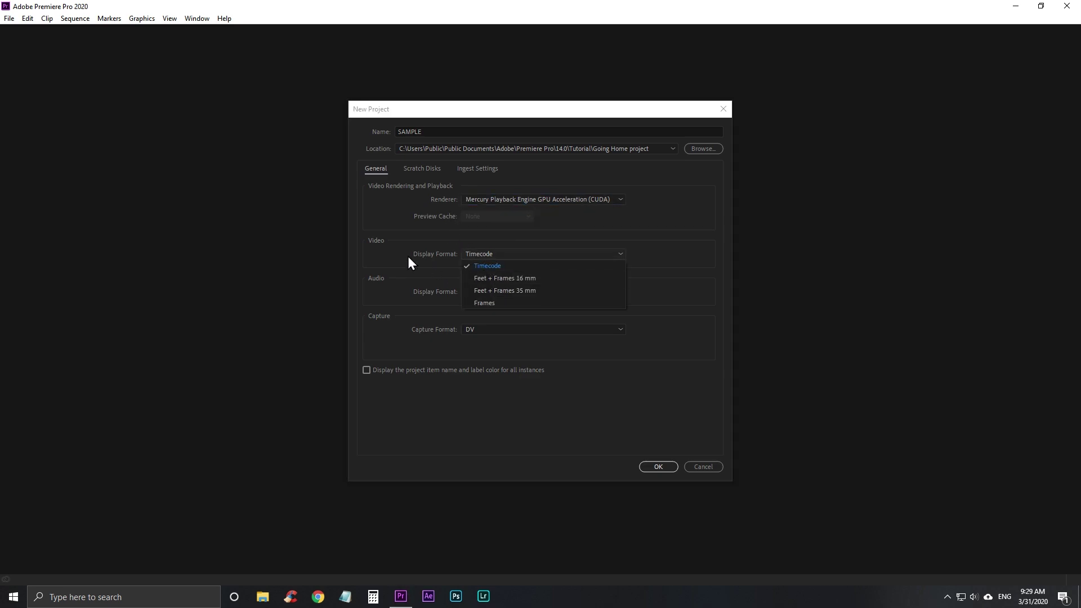
{"action": "left_click", "coordinate": [410, 262]}
{"action": "left_click", "coordinate": [478, 292]}
{"action": "left_click", "coordinate": [486, 326]}
{"action": "left_click", "coordinate": [472, 330]}
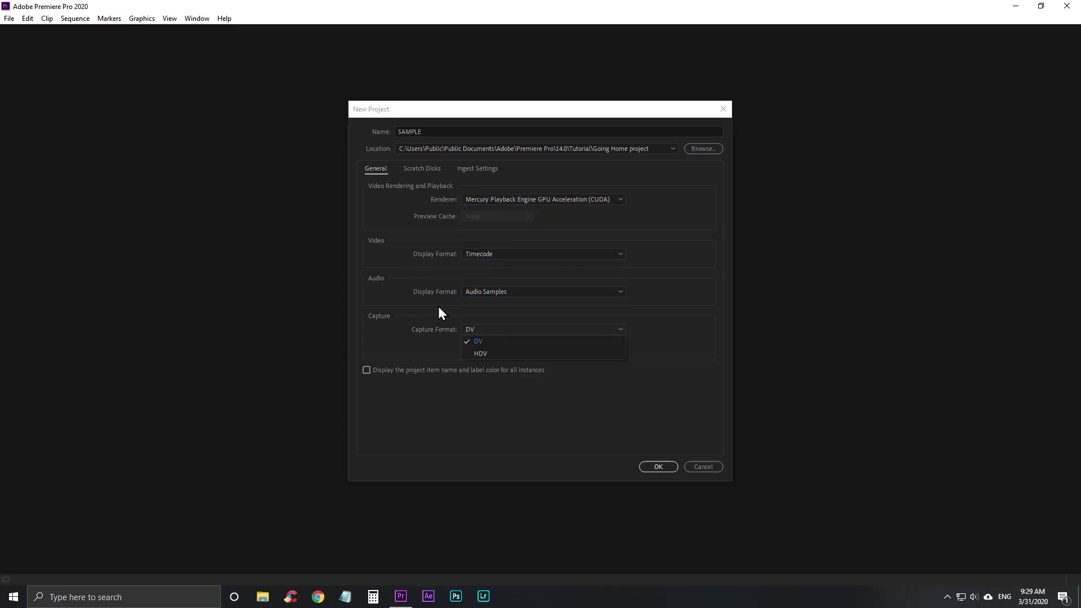
{"action": "left_click", "coordinate": [438, 308]}
{"action": "left_click", "coordinate": [427, 169]}
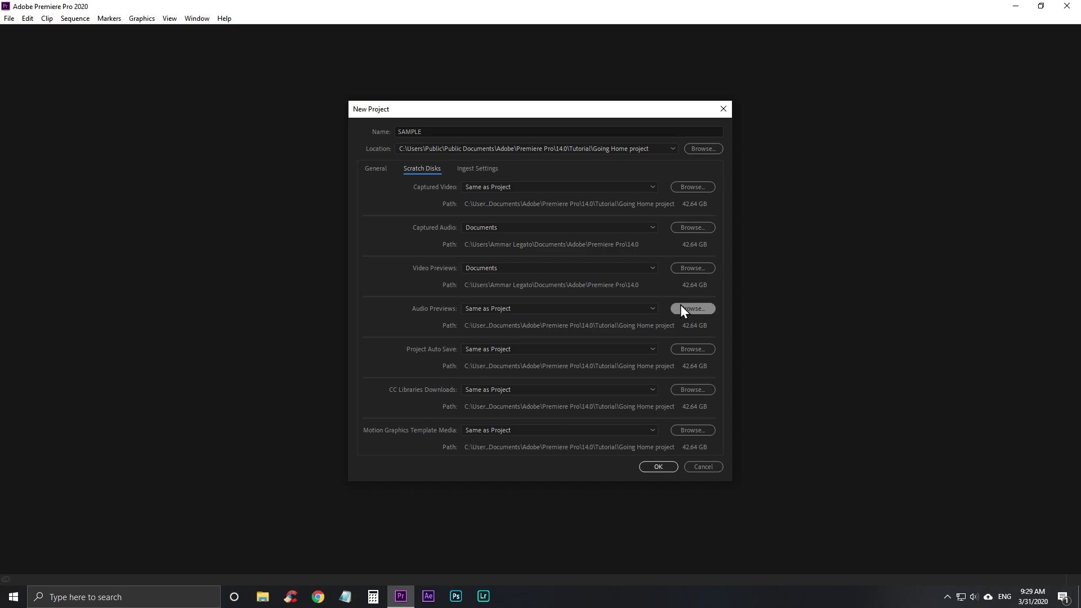
{"action": "left_click", "coordinate": [374, 170]}
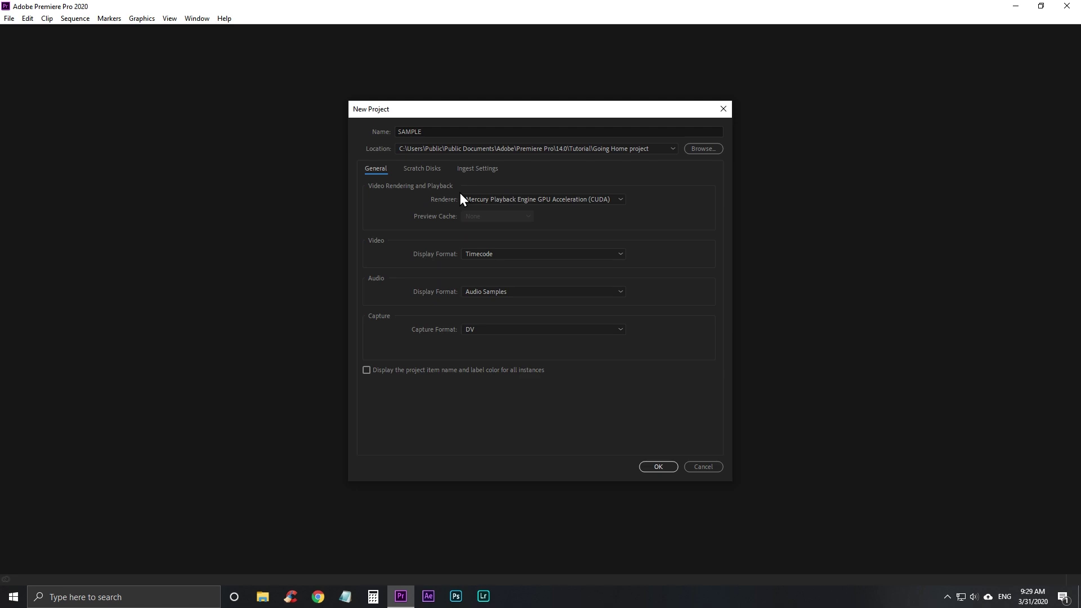
{"action": "left_click", "coordinate": [436, 130]}
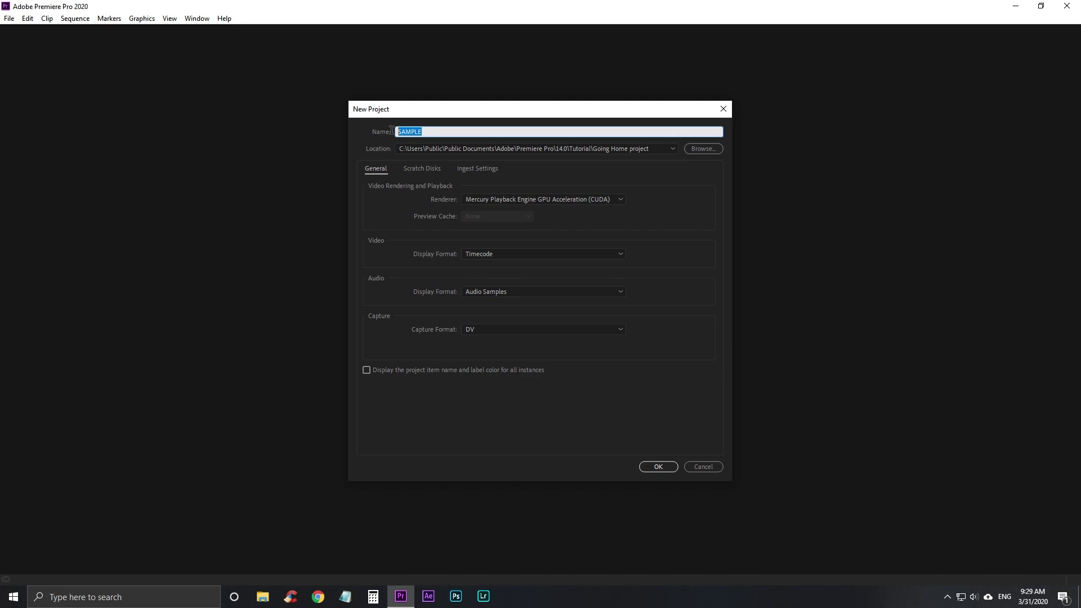
Create the empty SAMPLE project and shift focus between the effect settings and Project panels
{"action": "left_click", "coordinate": [668, 466]}
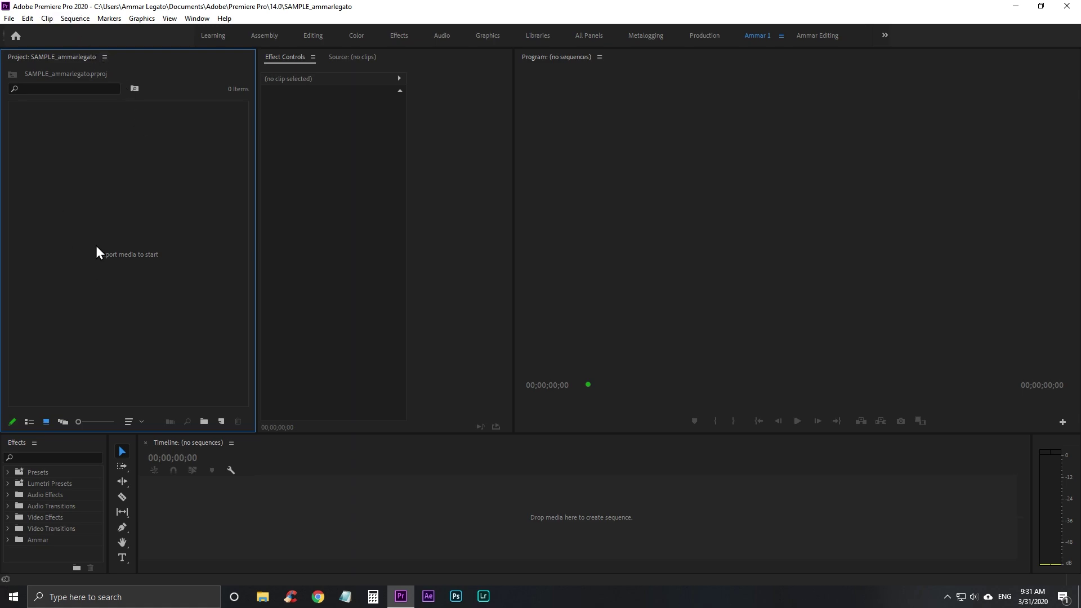
{"action": "left_click", "coordinate": [288, 234]}
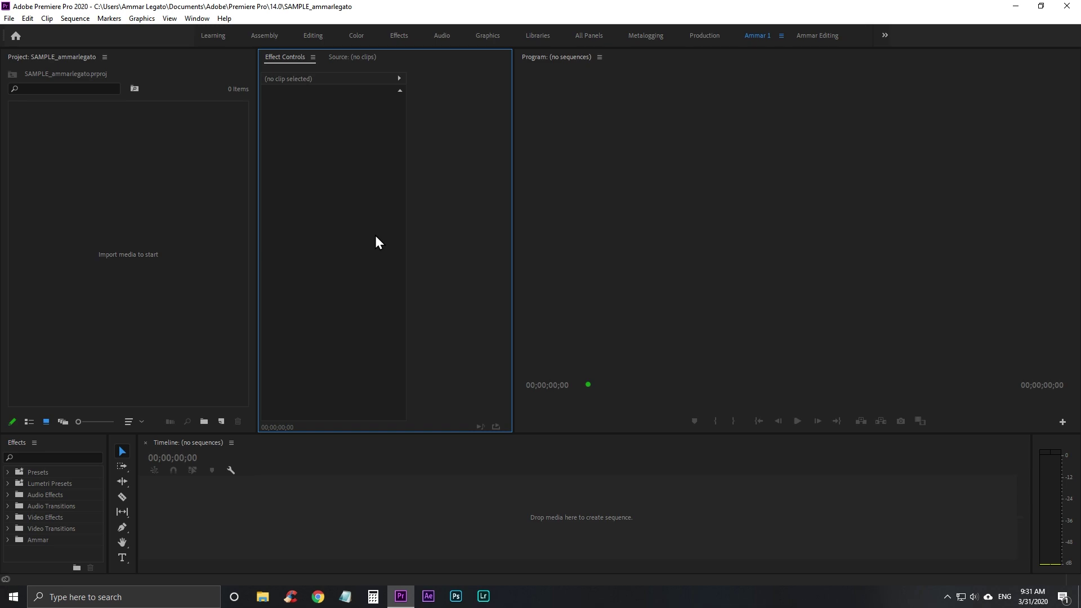
{"action": "left_click", "coordinate": [210, 253]}
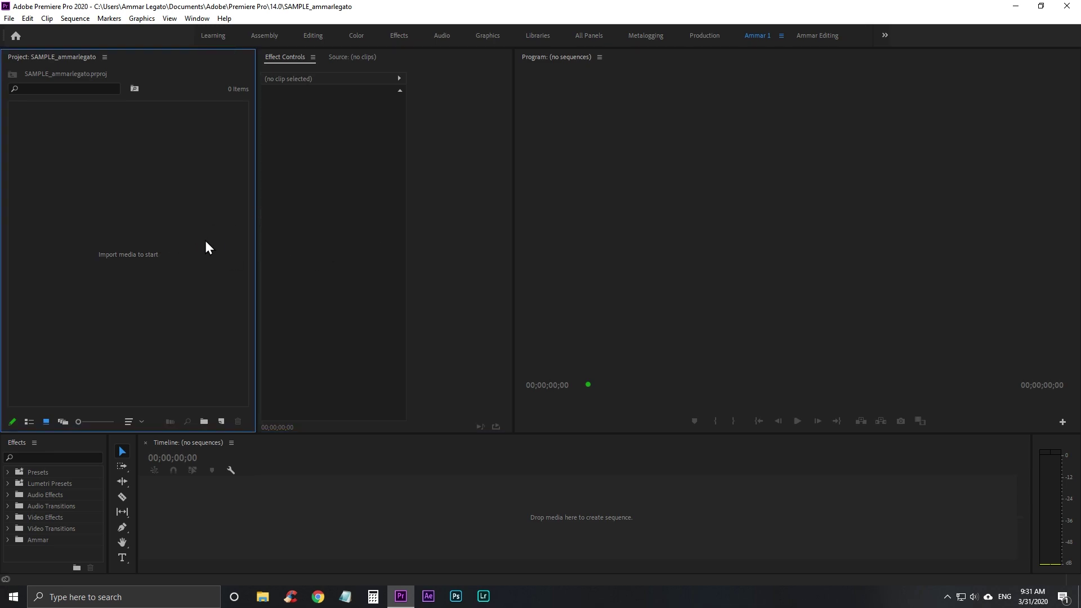
{"action": "left_click", "coordinate": [383, 223]}
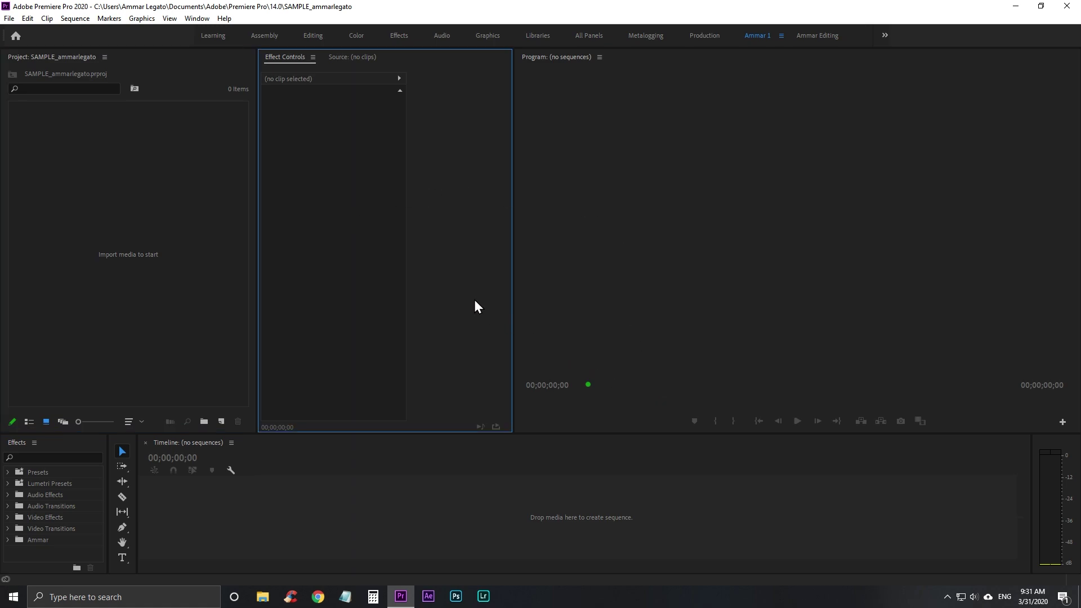
{"action": "left_click", "coordinate": [185, 305]}
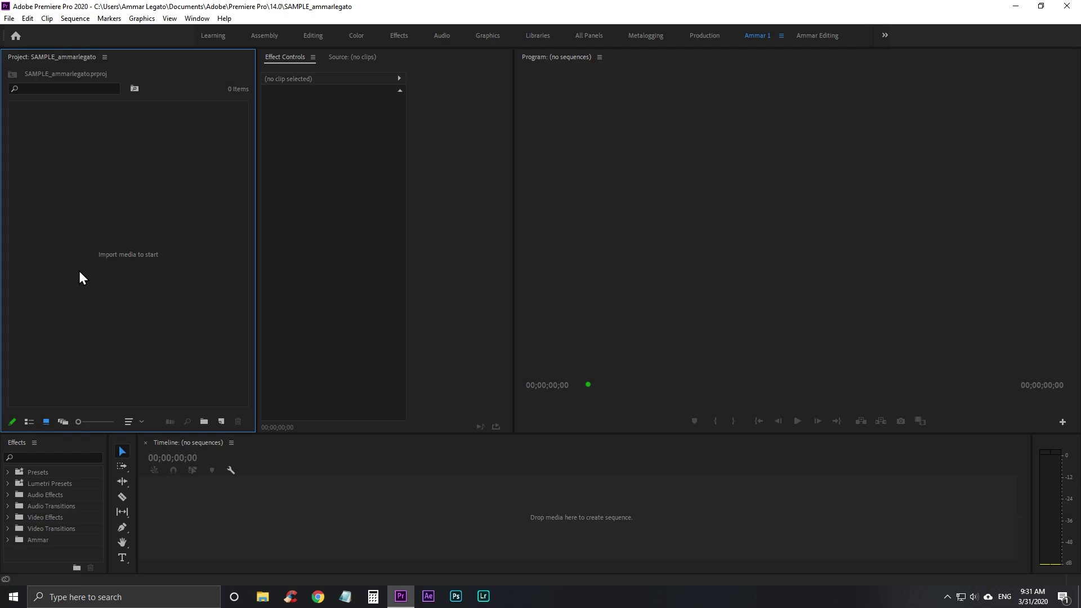
Import the first row of ten footage clips into the project
{"action": "double_click", "coordinate": [110, 228]}
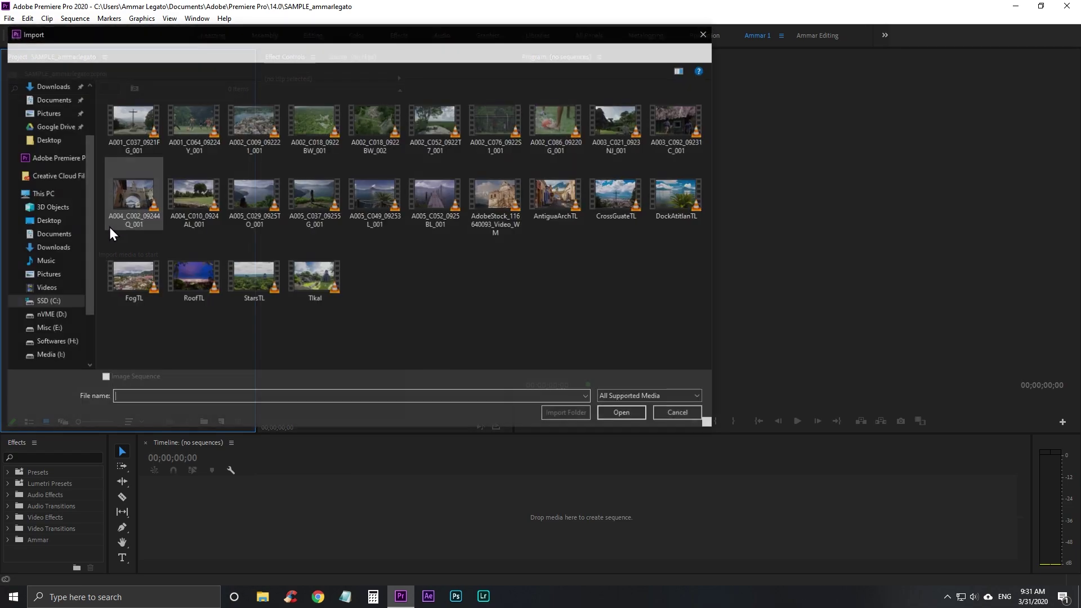
{"action": "left_click", "coordinate": [193, 121]}
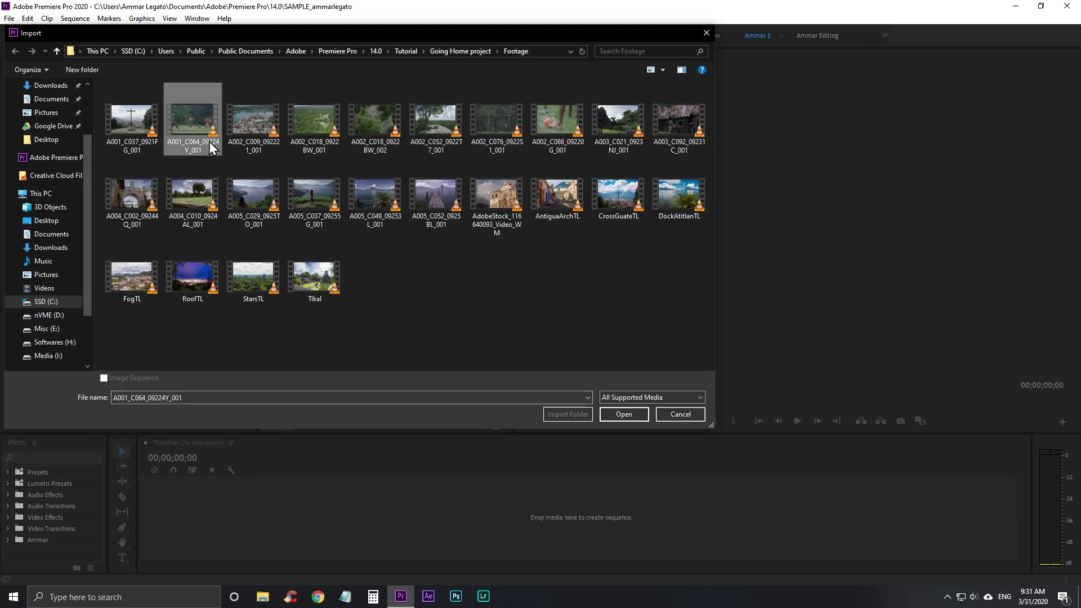
{"action": "left_click", "coordinate": [374, 121]}
{"action": "left_click", "coordinate": [436, 121]}
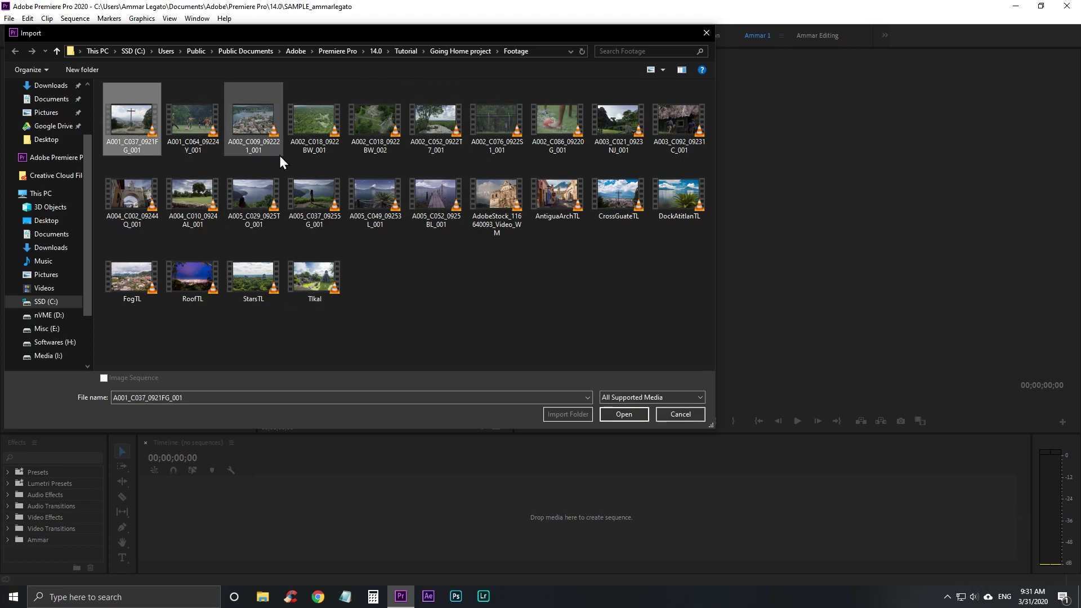
{"action": "left_click_drag", "start_coordinate": [443, 352], "coordinate": [176, 135]}
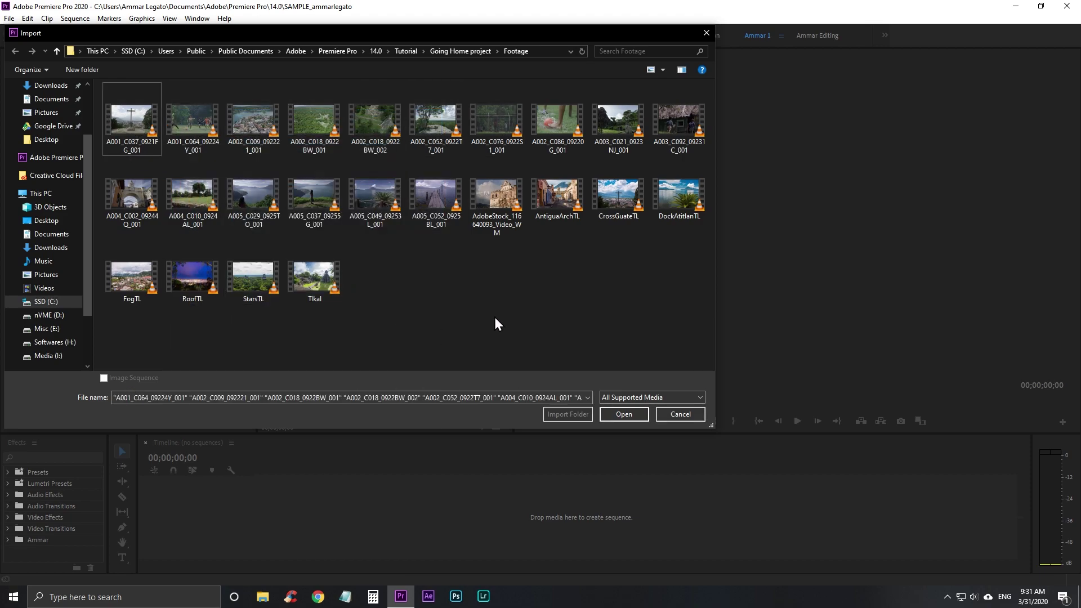
{"action": "key", "text": "ctrl+a"}
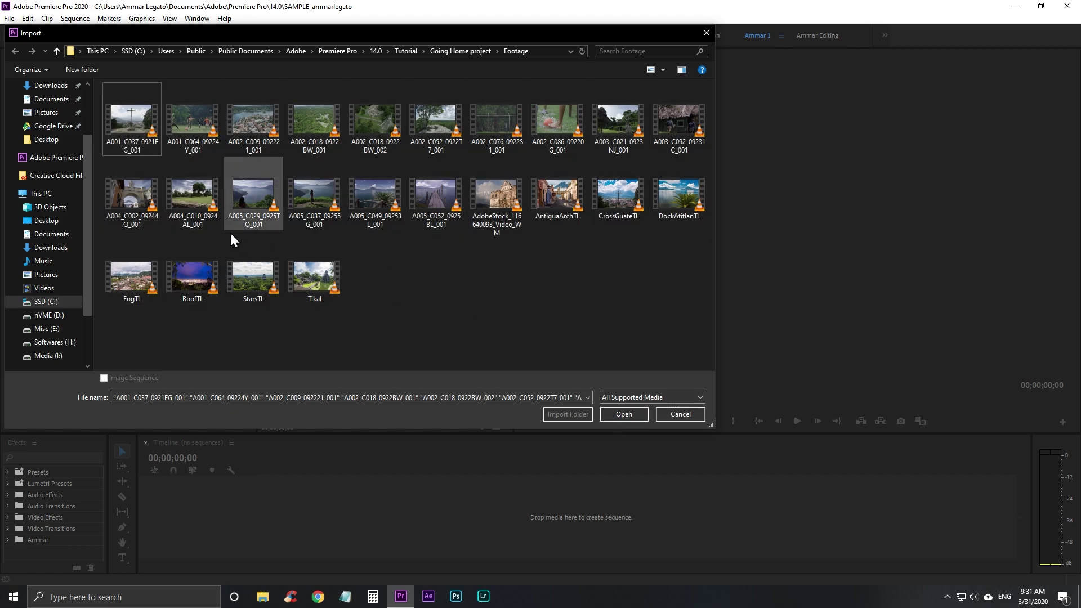
{"action": "left_click", "coordinate": [132, 121]}
{"action": "left_click", "coordinate": [678, 121], "text": "shift"}
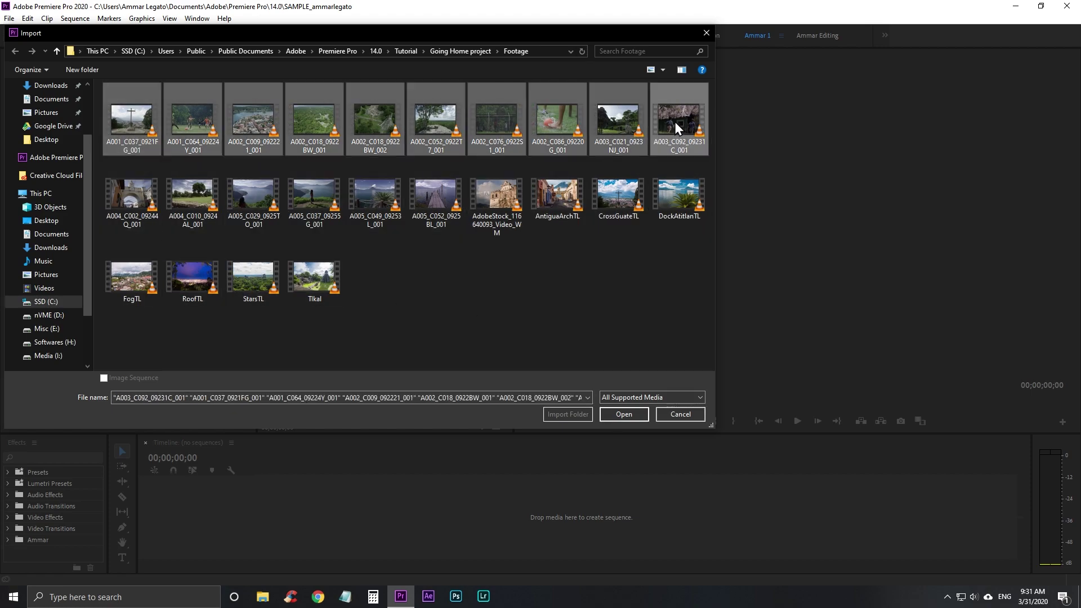
{"action": "left_click", "coordinate": [630, 416]}
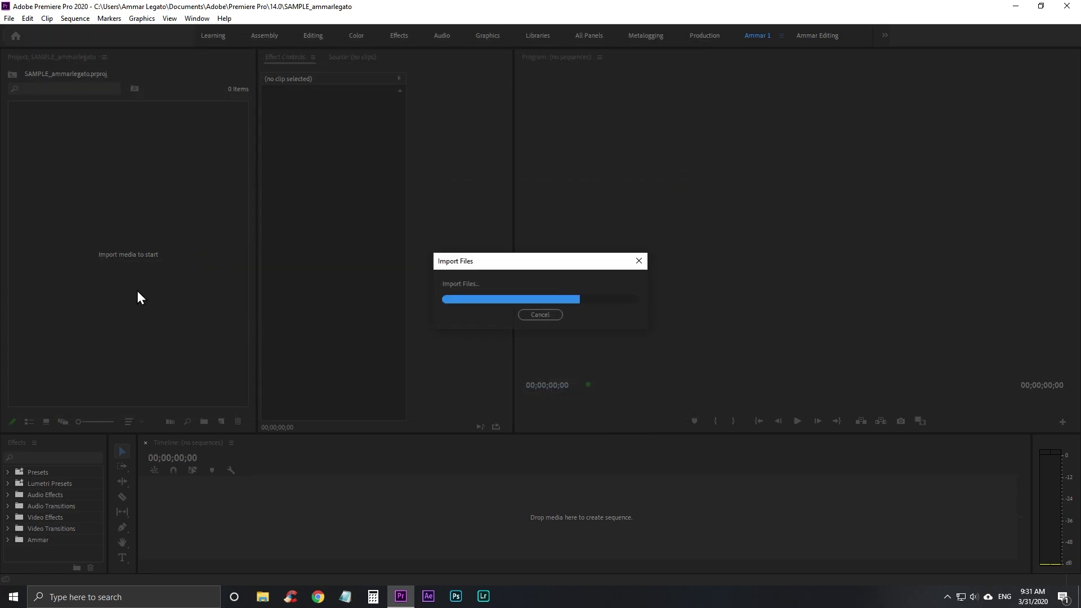
Select clips A002_C076 and A001_C064 in the Project panel, then switch windows
{"action": "left_click", "coordinate": [179, 347]}
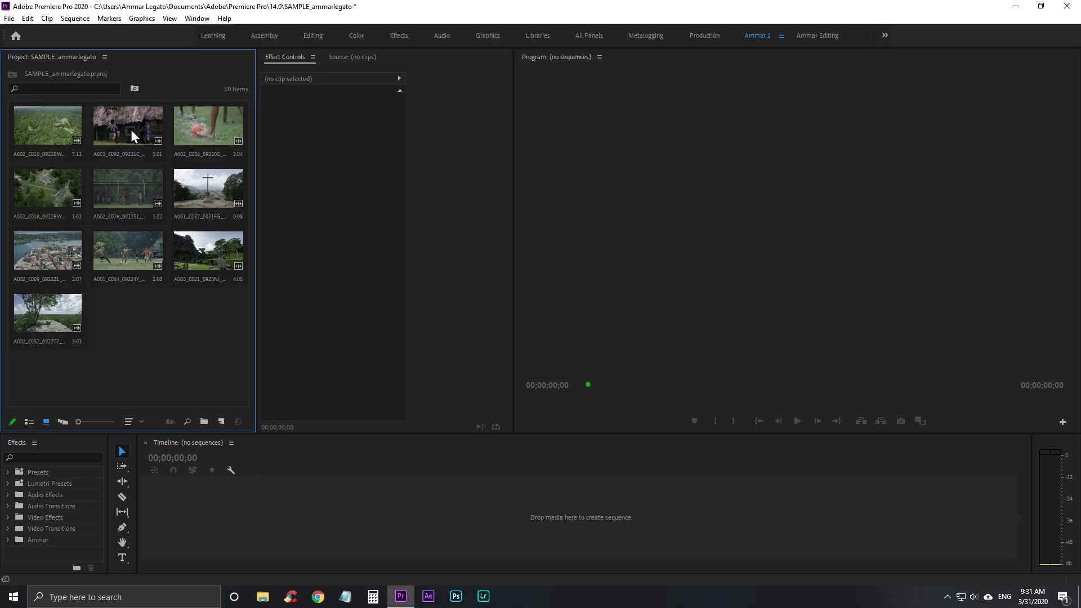
{"action": "left_click", "coordinate": [38, 194]}
{"action": "left_click", "coordinate": [141, 203]}
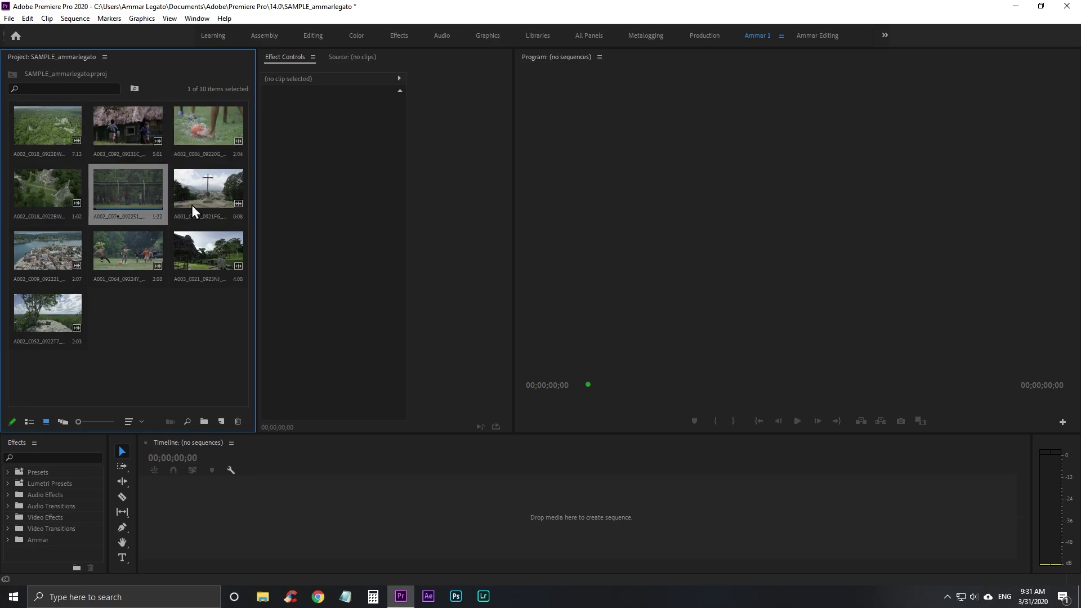
{"action": "left_click", "coordinate": [117, 248]}
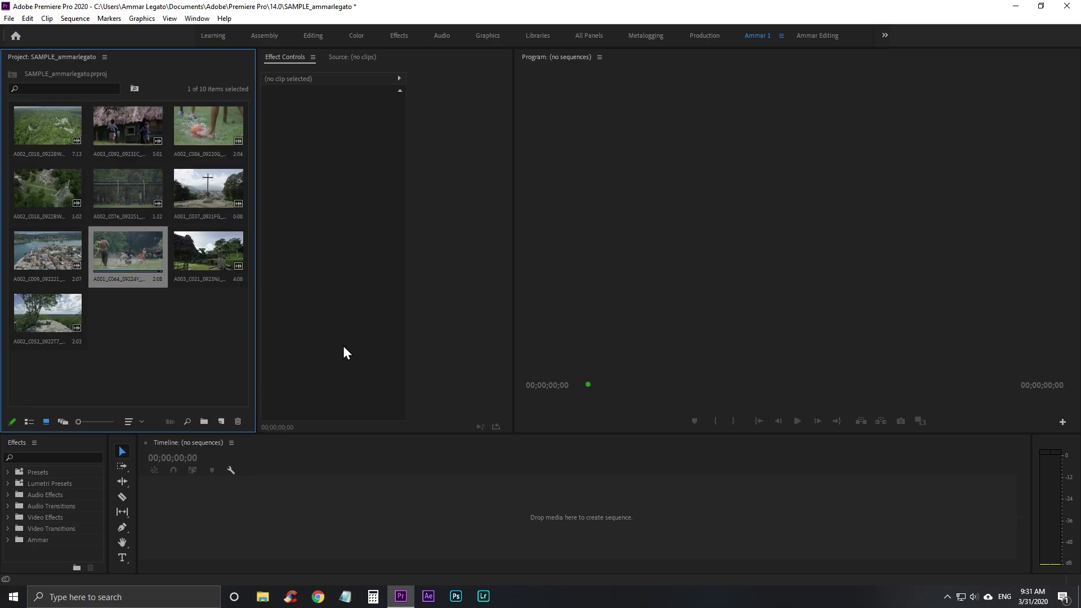
{"action": "key", "text": "alt+Tab"}
In File Explorer, browse Desktop > Example > Video, shown as medium icons
{"action": "left_click", "coordinate": [263, 597]}
{"action": "left_click", "coordinate": [270, 600]}
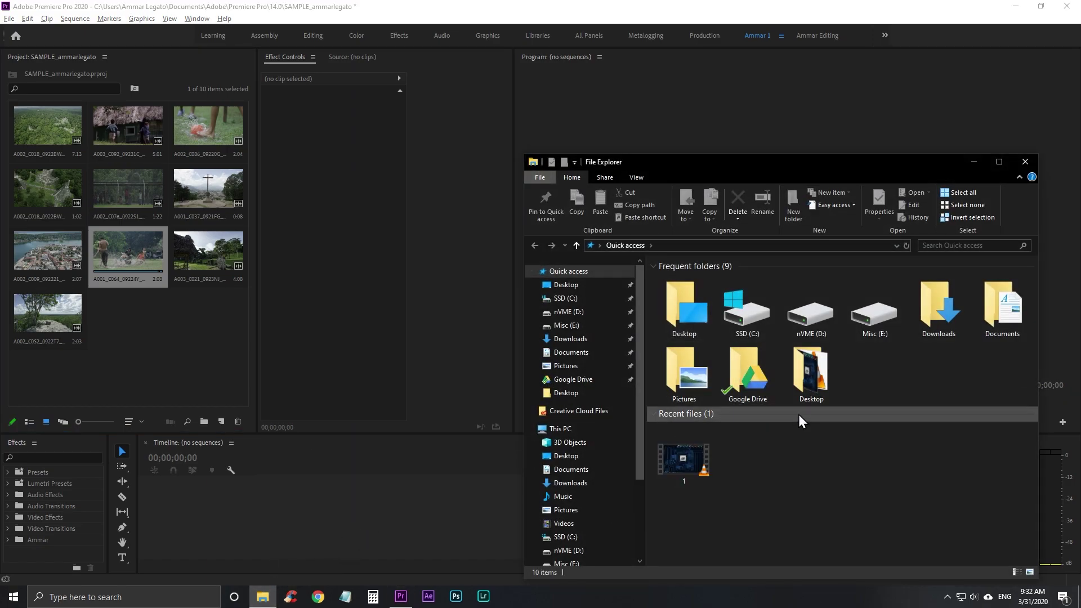
{"action": "left_click", "coordinate": [569, 473]}
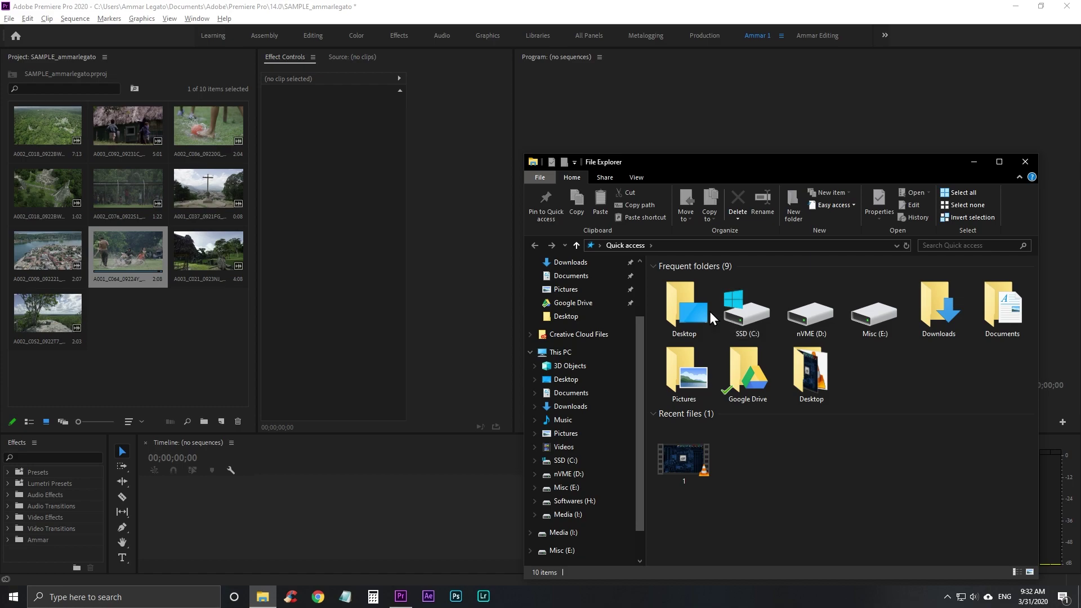
{"action": "double_click", "coordinate": [915, 338]}
{"action": "left_click", "coordinate": [664, 289]}
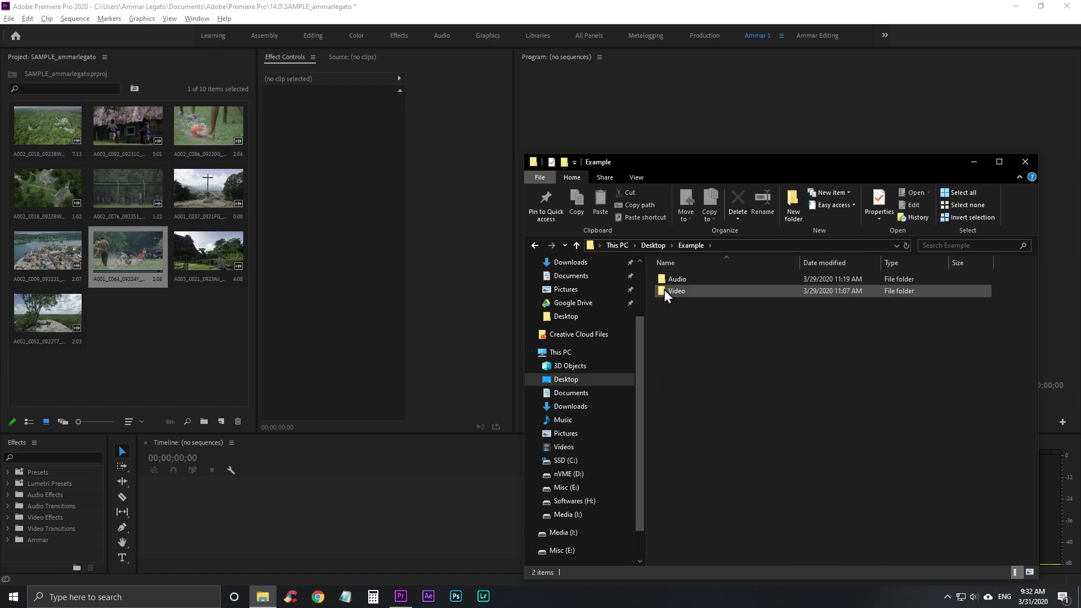
{"action": "left_click", "coordinate": [681, 327]}
{"action": "key", "text": "ctrl+shift+3"}
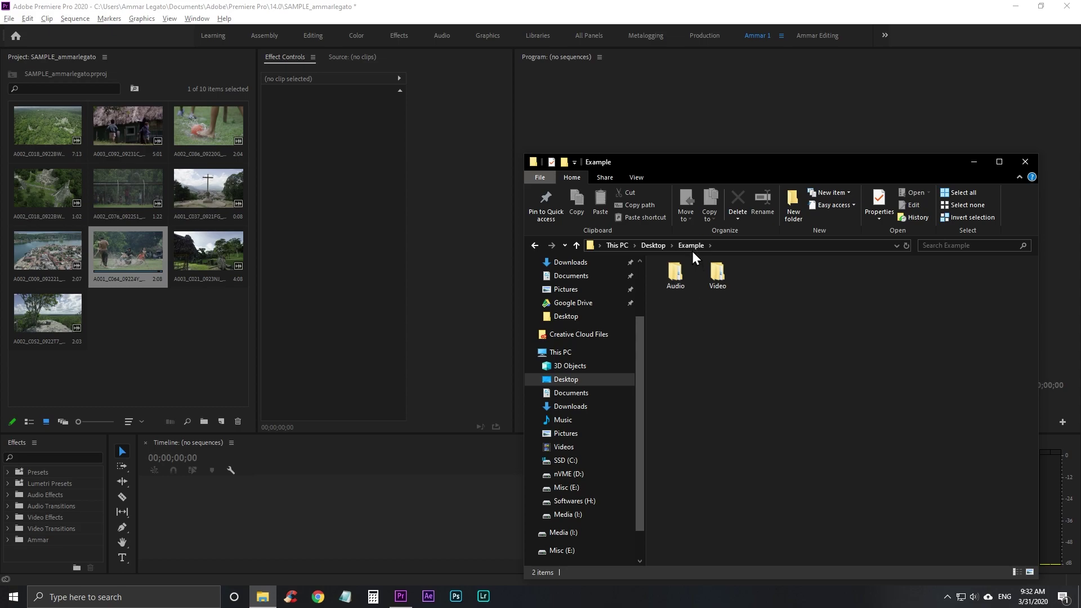
{"action": "left_click", "coordinate": [675, 277]}
{"action": "left_click", "coordinate": [725, 318]}
{"action": "double_click", "coordinate": [723, 282]}
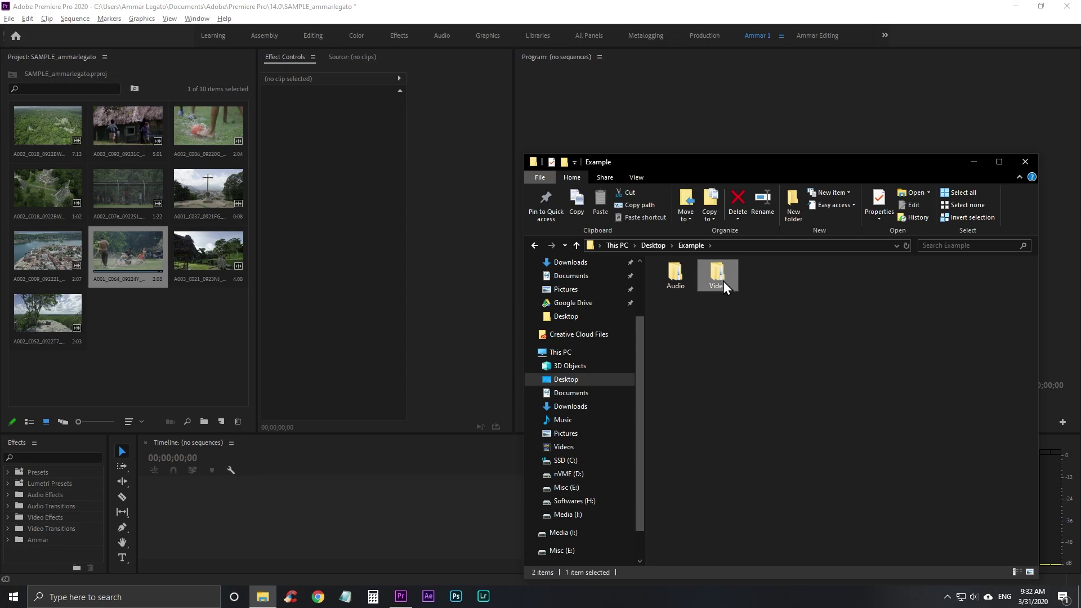
{"action": "key", "text": "ctrl+shift+3"}
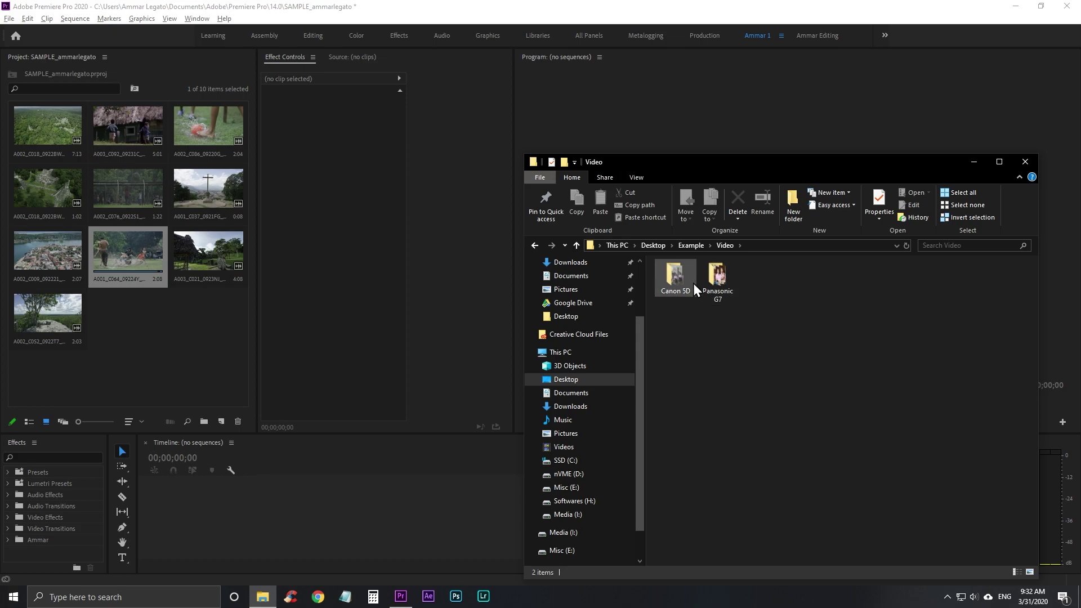
Drag 5DM40279 from the Canon 5D folder into Premiere's Project panel
{"action": "mouse_move", "coordinate": [694, 283]}
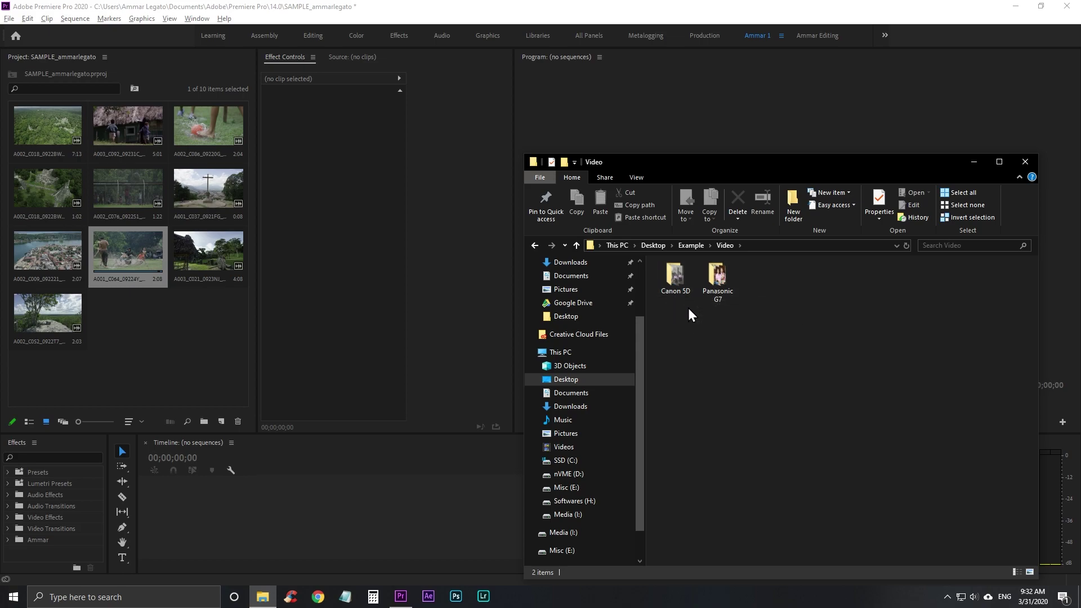
{"action": "scroll", "coordinate": [695, 309], "scroll_direction": "up", "scroll_amount": 2}
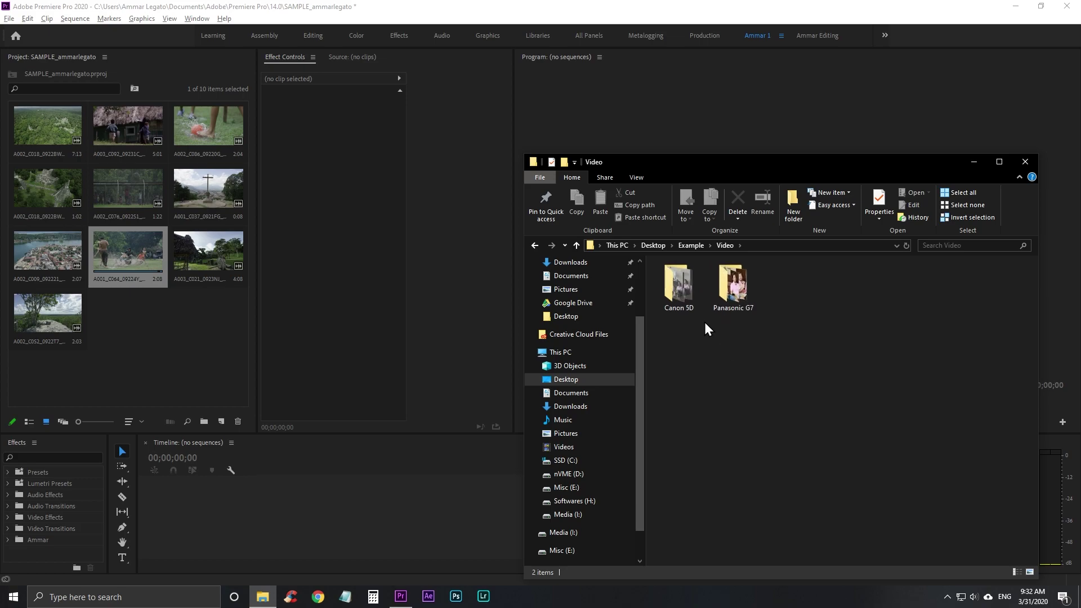
{"action": "double_click", "coordinate": [688, 296]}
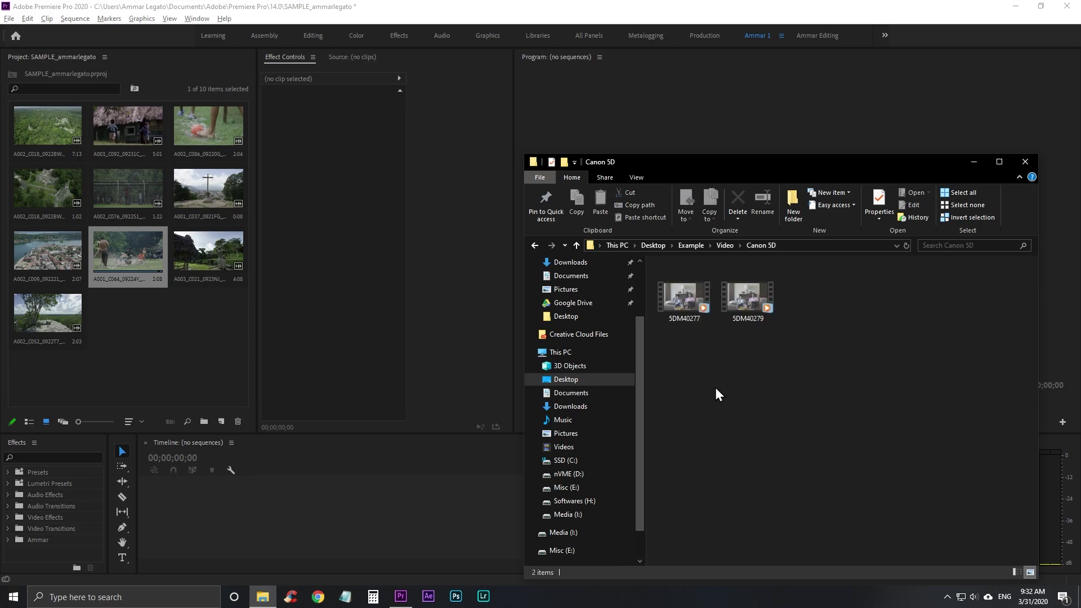
{"action": "left_click", "coordinate": [736, 296]}
{"action": "left_click", "coordinate": [749, 315], "text": "ctrl"}
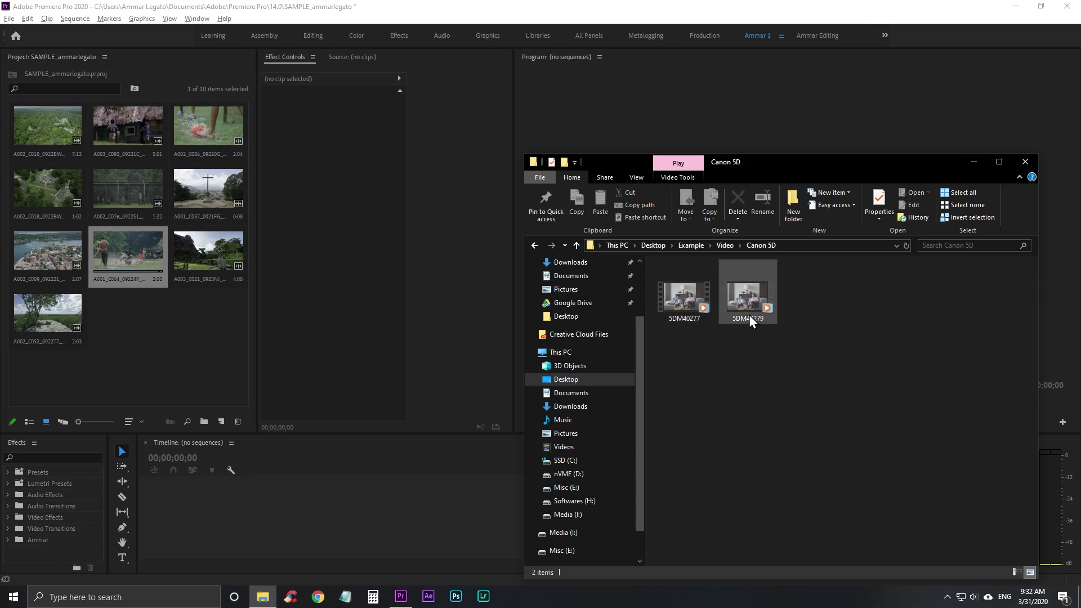
{"action": "left_click_drag", "start_coordinate": [746, 299], "coordinate": [736, 361]}
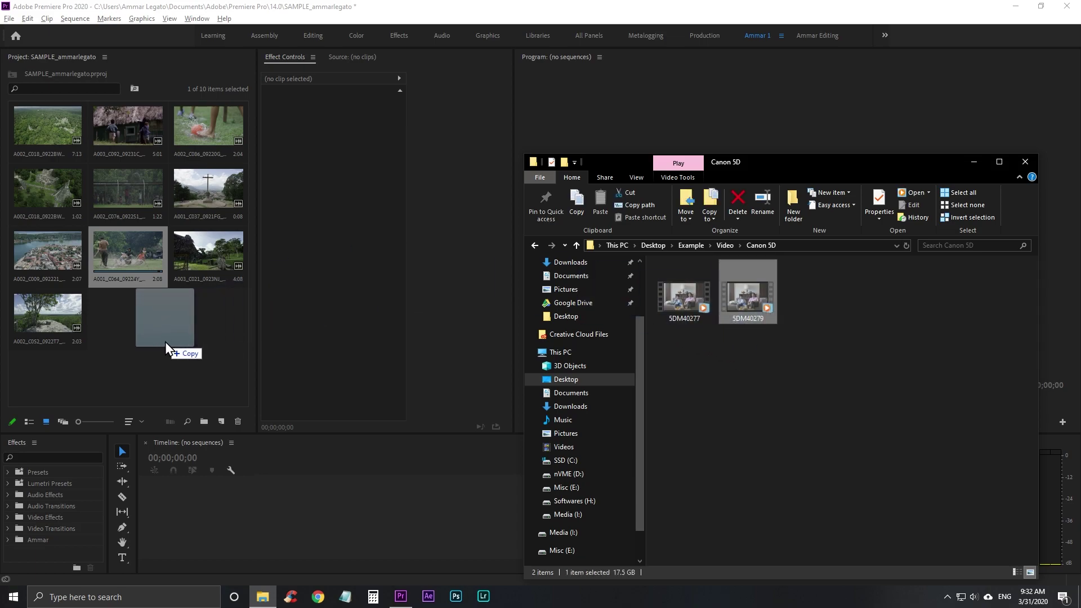
{"action": "mouse_move", "coordinate": [417, 301]}
{"action": "left_mouse_down"}
{"action": "mouse_move", "coordinate": [596, 356]}
{"action": "mouse_move", "coordinate": [180, 350]}
{"action": "left_mouse_up"}
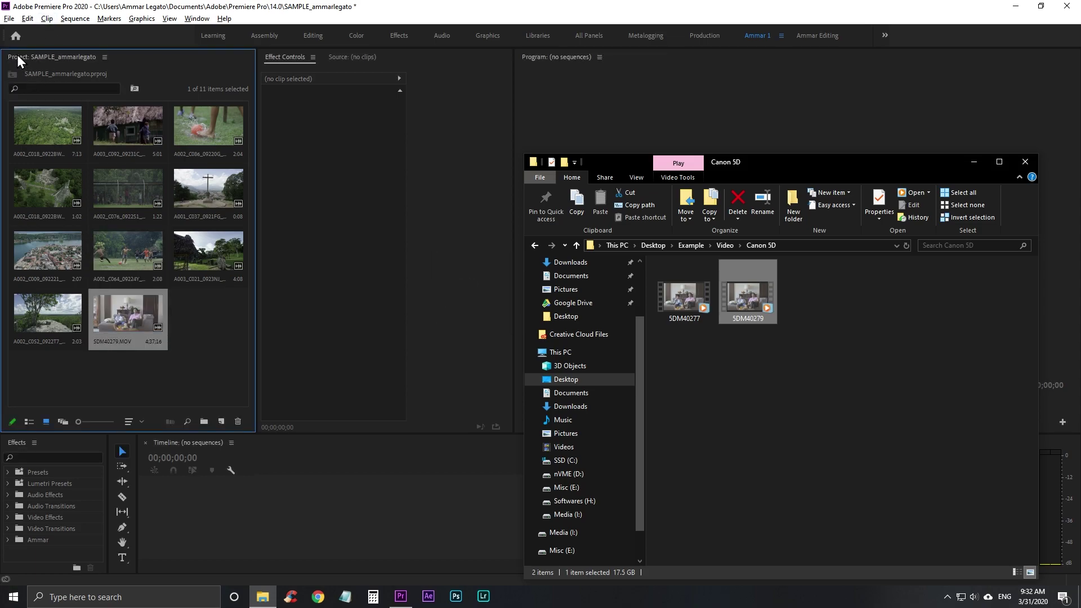
{"action": "left_click", "coordinate": [218, 336]}
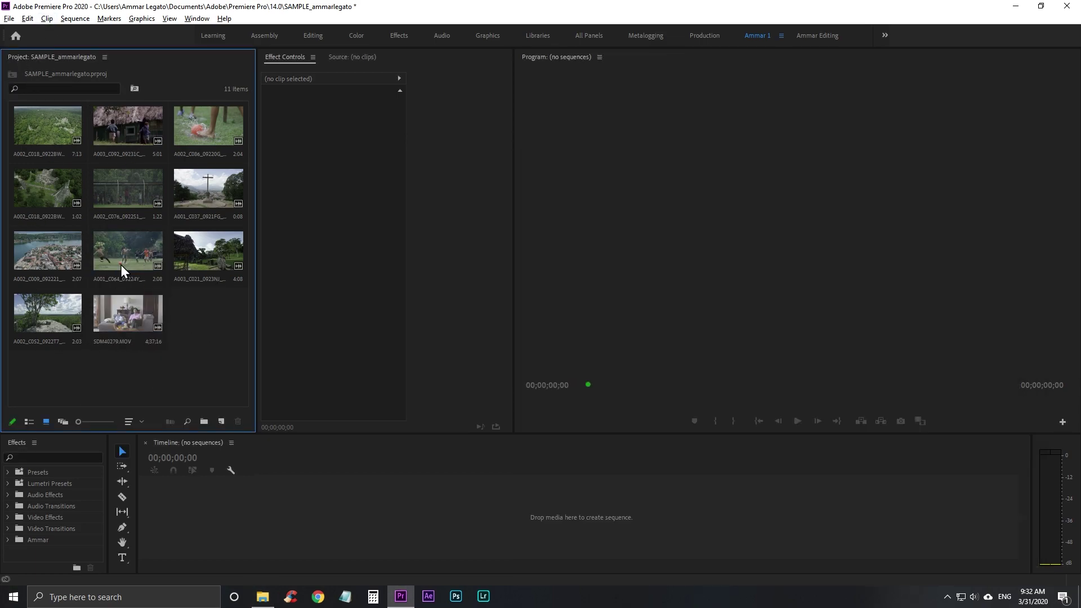
Import Thing About Colour Blue and Sleep from Misc (E:) > Downloads
{"action": "double_click", "coordinate": [223, 332]}
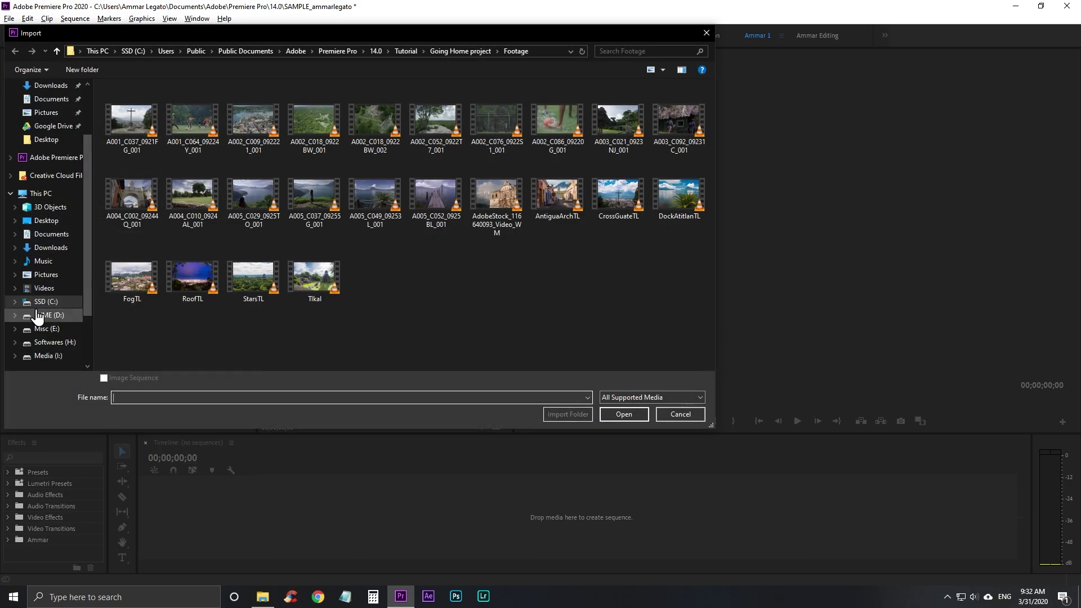
{"action": "left_click", "coordinate": [37, 315]}
{"action": "left_click", "coordinate": [49, 332]}
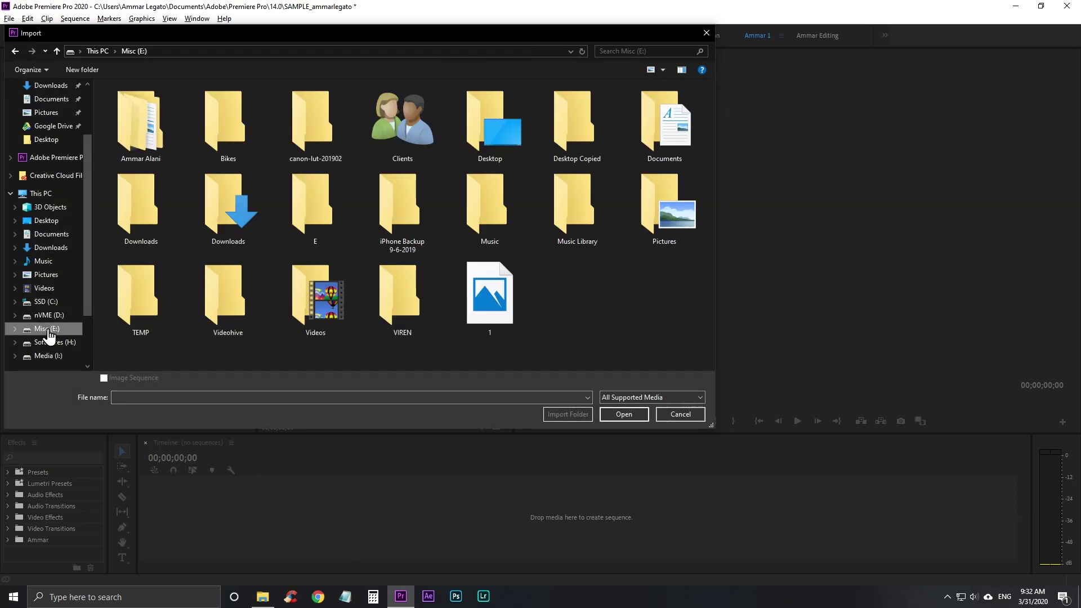
{"action": "double_click", "coordinate": [150, 217]}
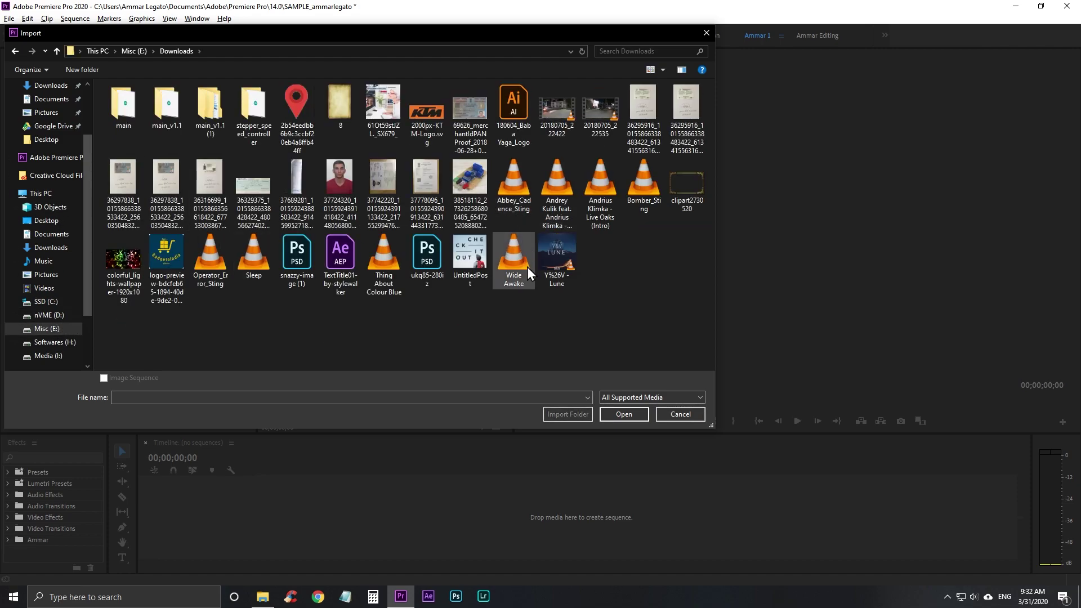
{"action": "left_click", "coordinate": [387, 264]}
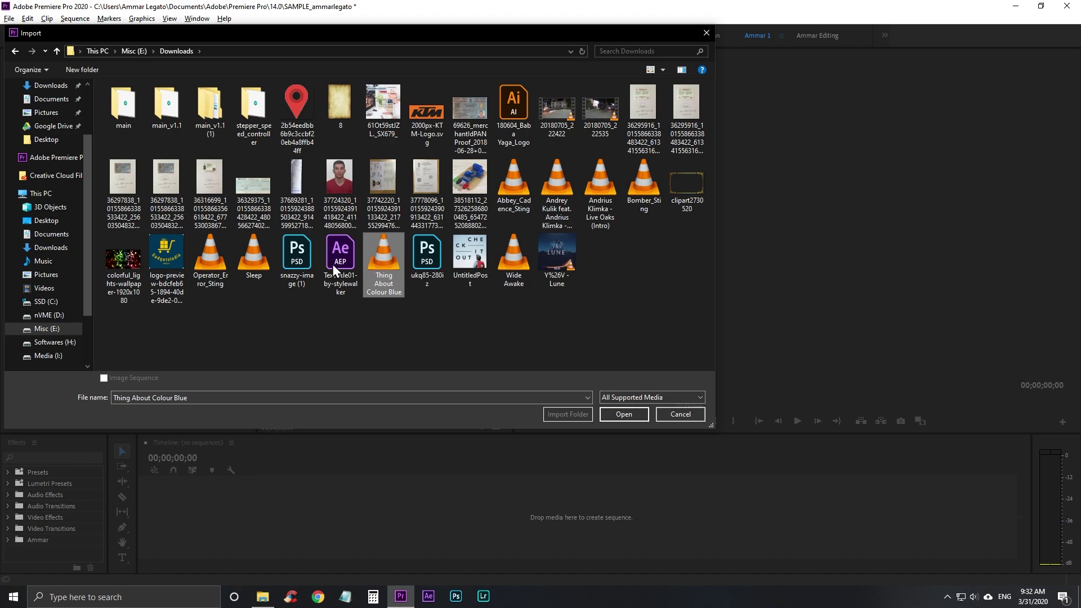
{"action": "left_click", "coordinate": [243, 261], "text": "ctrl"}
{"action": "left_click", "coordinate": [631, 416]}
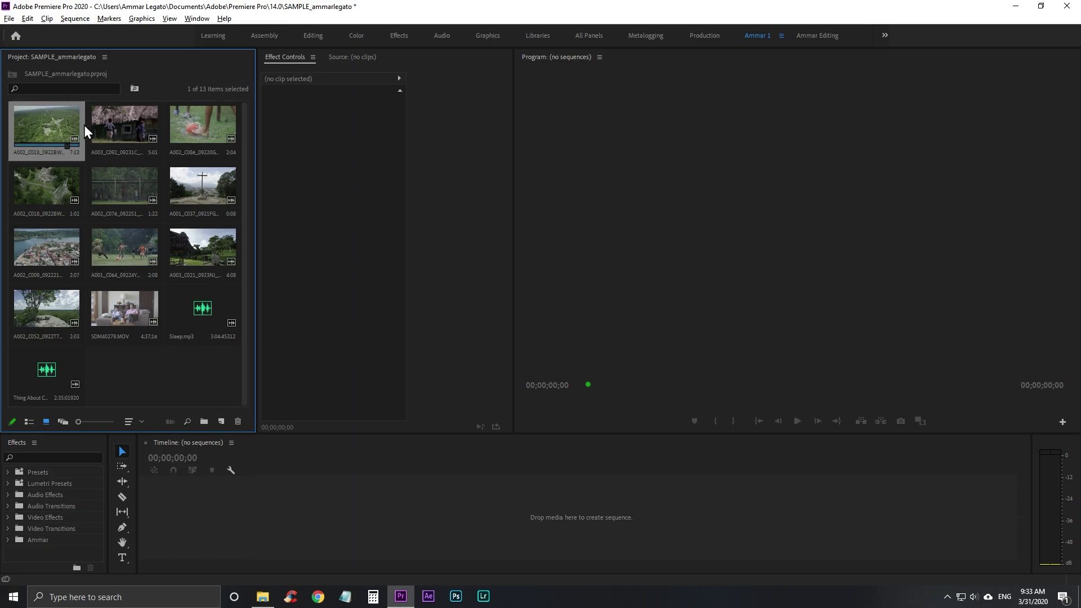
Look over the imported clips in the Project panel
{"action": "left_click", "coordinate": [46, 188]}
{"action": "left_click", "coordinate": [69, 237]}
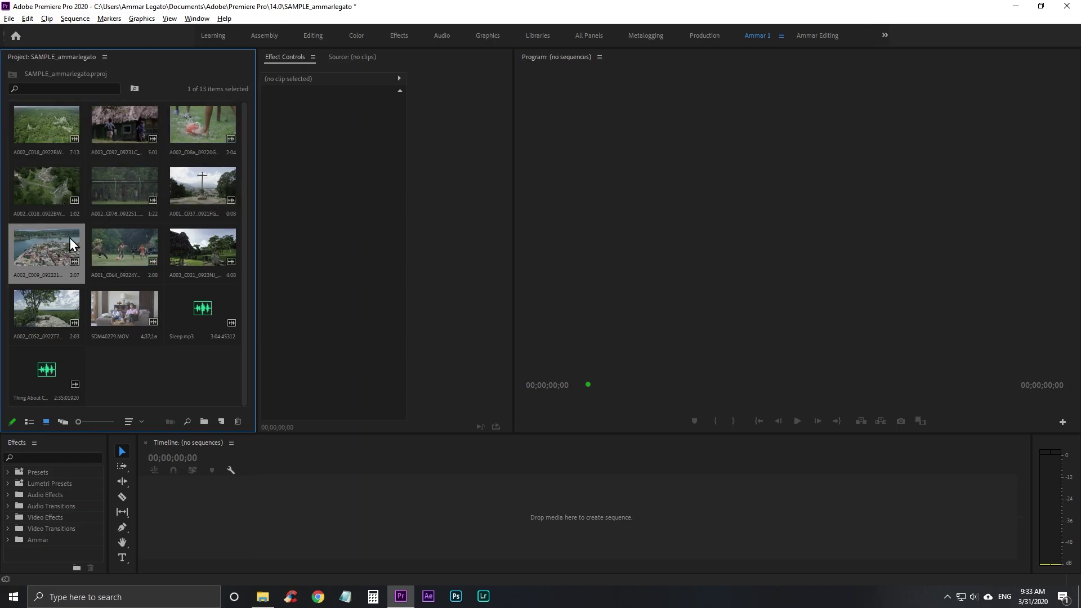
{"action": "left_click", "coordinate": [152, 242]}
{"action": "left_click", "coordinate": [181, 254]}
{"action": "left_click", "coordinate": [124, 310]}
{"action": "left_click", "coordinate": [56, 349]}
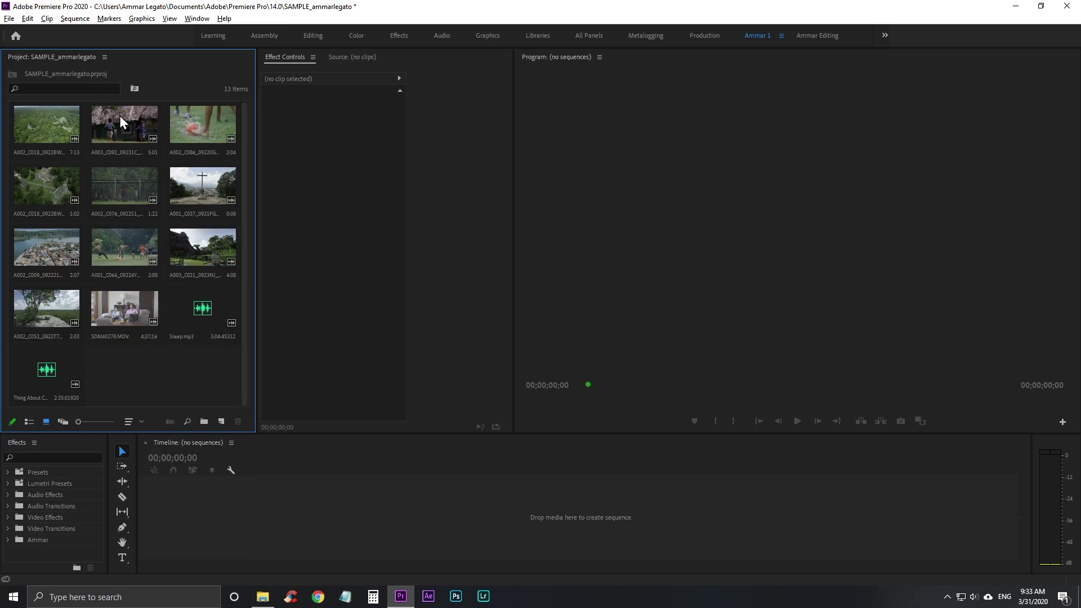
{"action": "left_click", "coordinate": [35, 107]}
{"action": "left_click", "coordinate": [160, 116]}
{"action": "left_click", "coordinate": [169, 121]}
{"action": "left_click", "coordinate": [93, 208]}
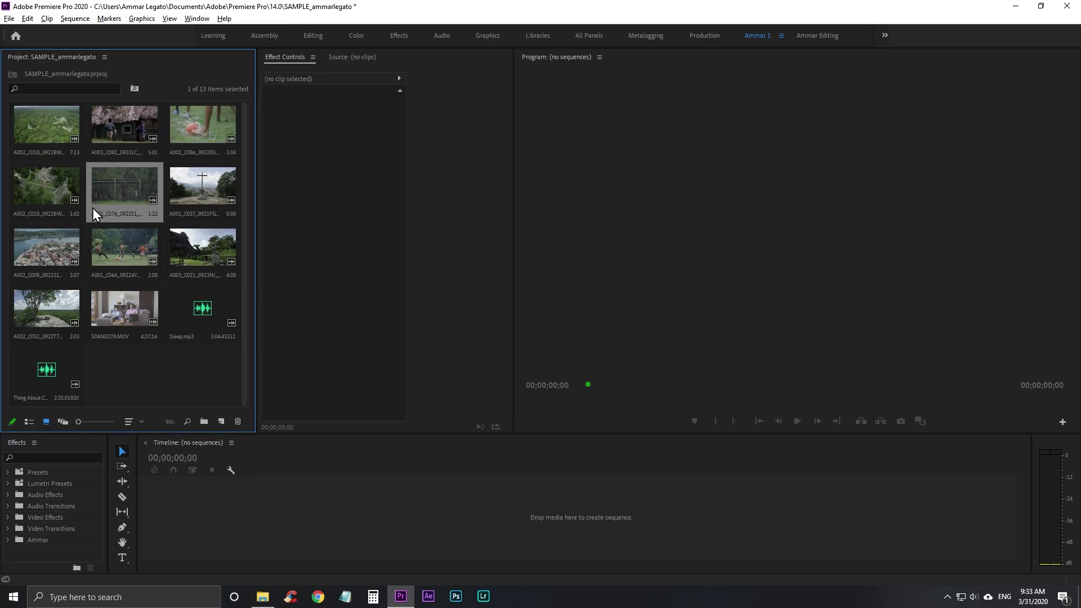
Create a new project bin named Videos
{"action": "right_click", "coordinate": [155, 352]}
{"action": "right_click", "coordinate": [132, 360]}
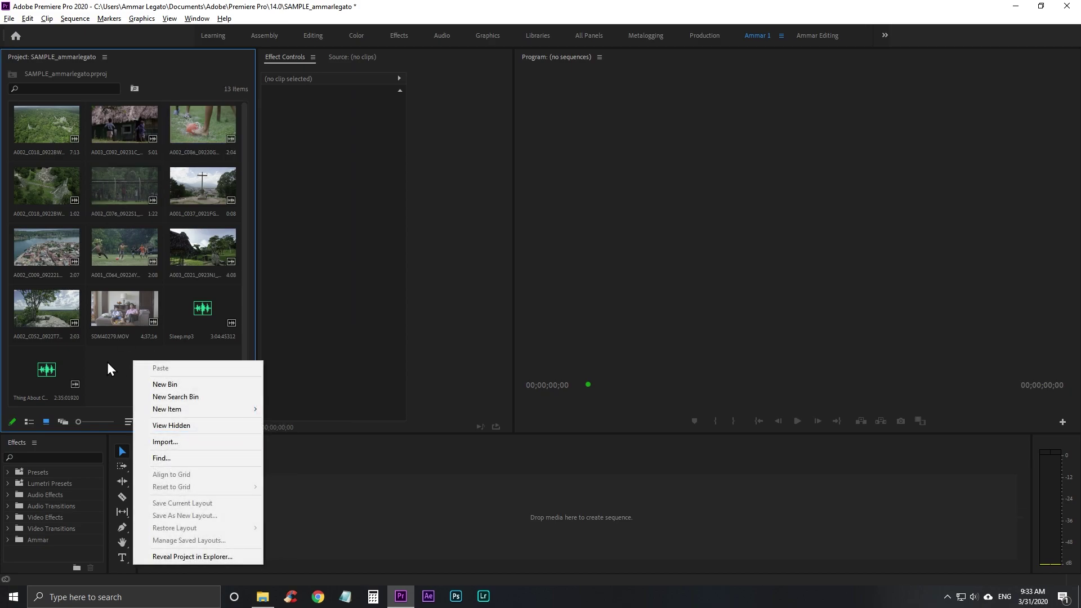
{"action": "right_click", "coordinate": [107, 362]}
{"action": "right_click", "coordinate": [103, 360]}
{"action": "right_click", "coordinate": [103, 360]}
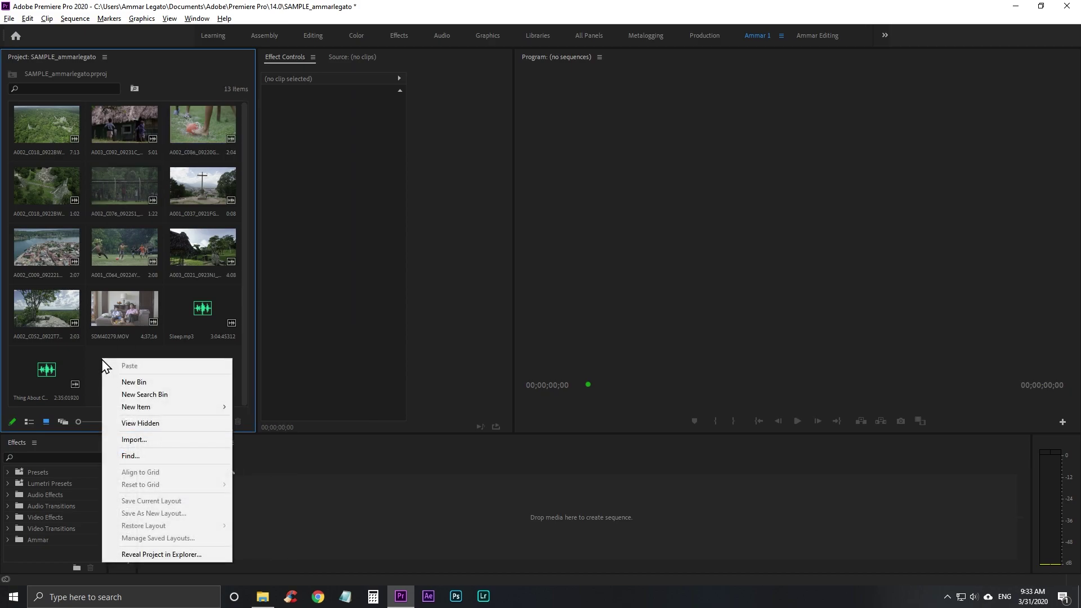
{"action": "right_click", "coordinate": [98, 358]}
{"action": "right_click", "coordinate": [97, 359]}
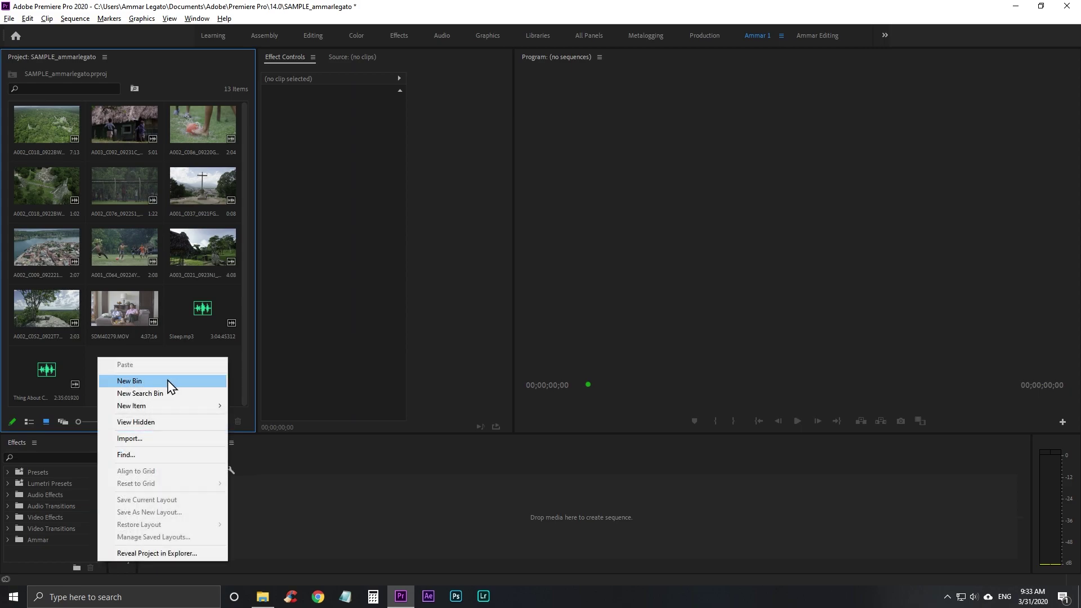
{"action": "left_click", "coordinate": [146, 354]}
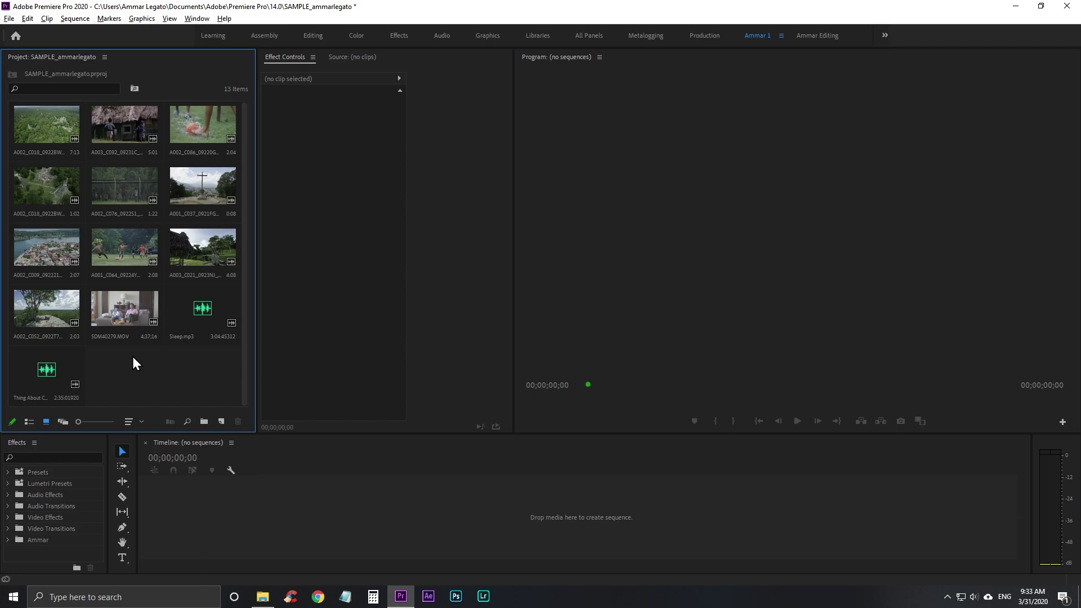
{"action": "right_click", "coordinate": [131, 357]}
{"action": "left_click", "coordinate": [113, 366]}
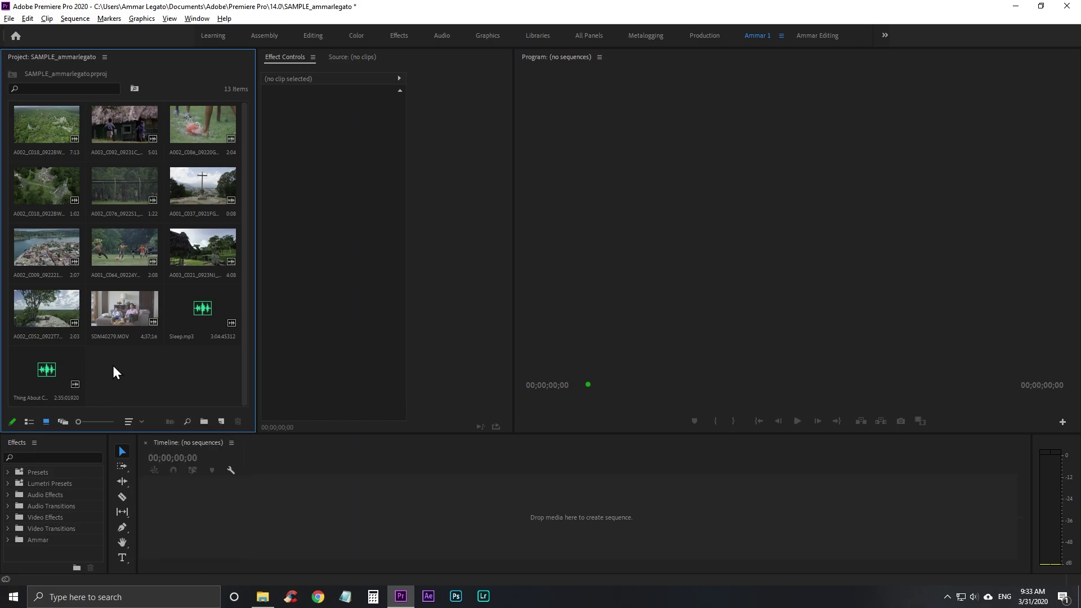
{"action": "left_click", "coordinate": [204, 421]}
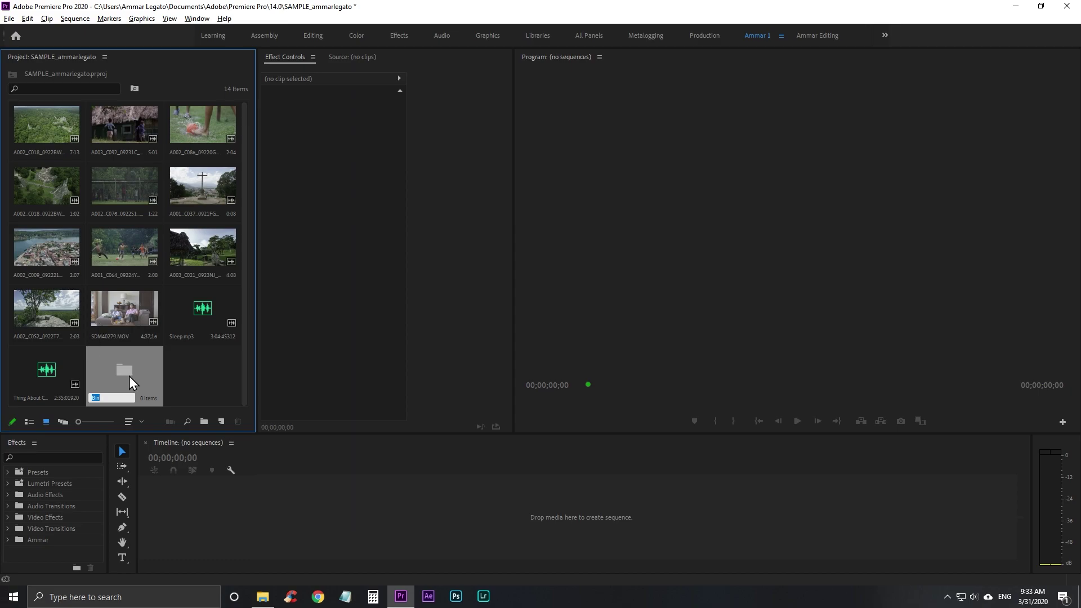
{"action": "type", "text": "Videos"}
{"action": "key", "text": "Tab"}
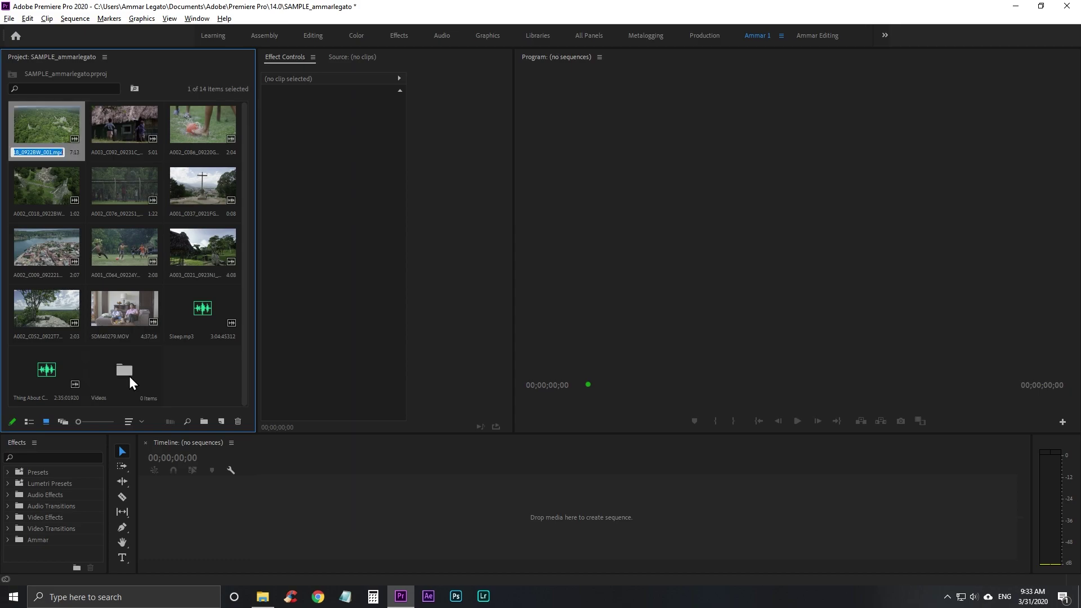
Move all eleven video clips into the Videos bin
{"action": "left_click", "coordinate": [130, 376]}
{"action": "left_click", "coordinate": [46, 135]}
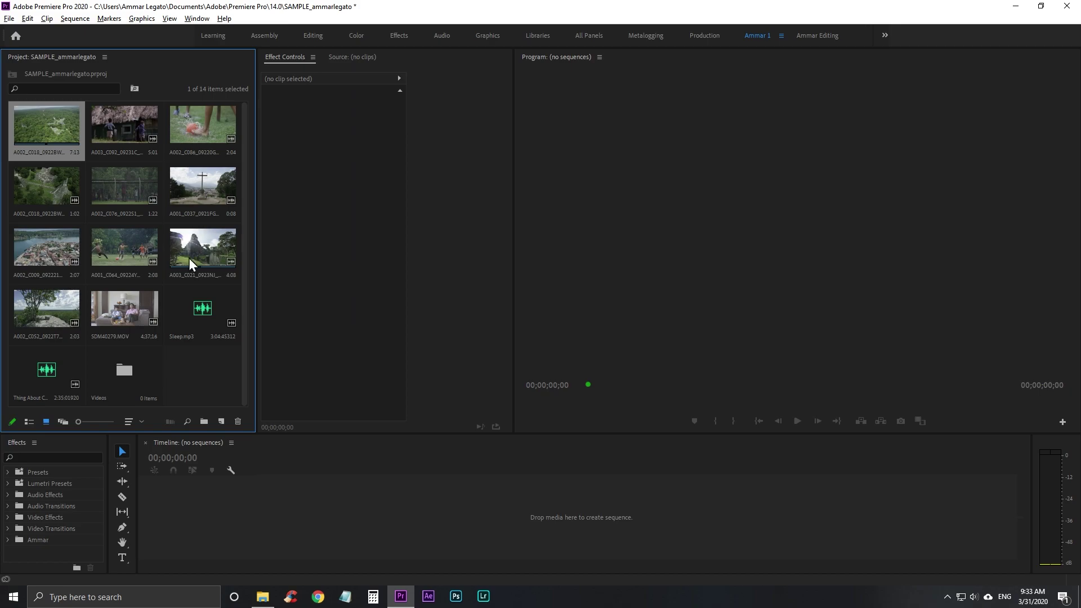
{"action": "left_click", "coordinate": [130, 310], "text": "shift"}
{"action": "left_click_drag", "start_coordinate": [124, 251], "coordinate": [125, 374]}
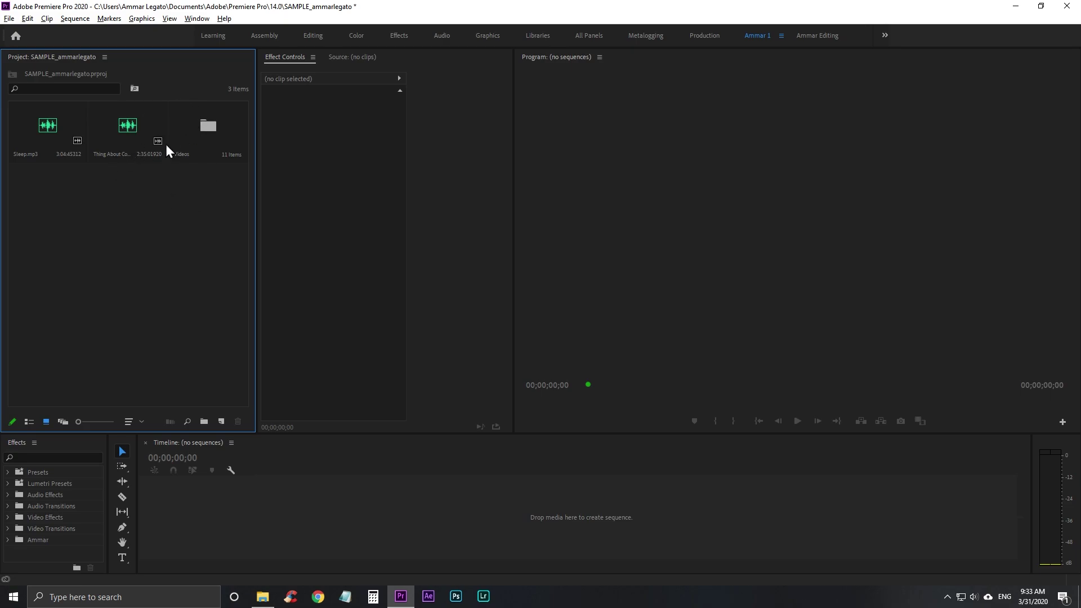
Create an Audio bin and move both music tracks into it
{"action": "right_click", "coordinate": [140, 170]}
{"action": "left_click", "coordinate": [100, 248]}
{"action": "right_click", "coordinate": [98, 216]}
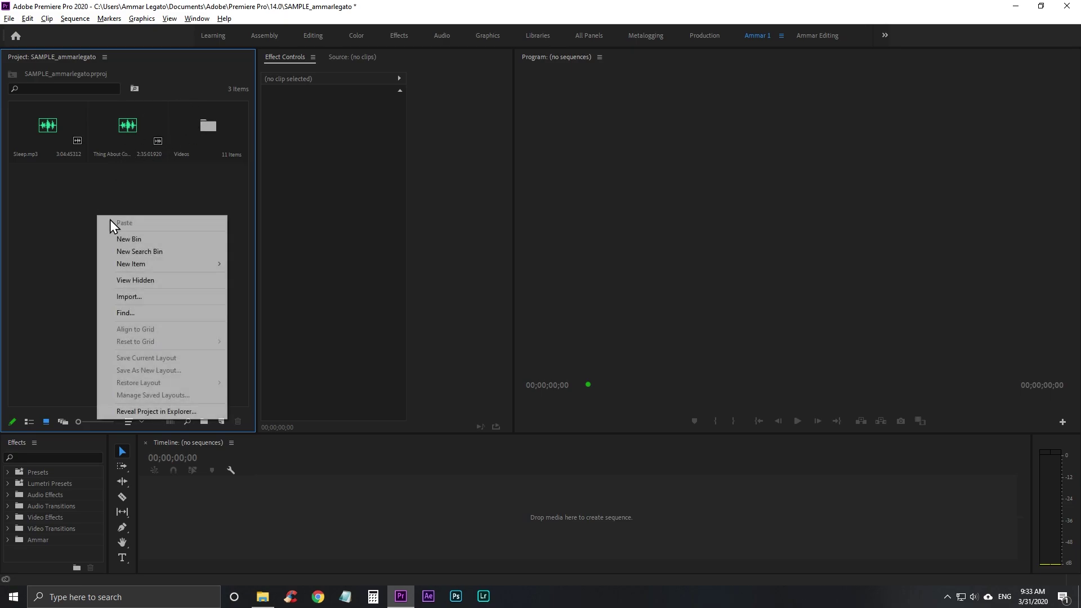
{"action": "left_click", "coordinate": [138, 240]}
{"action": "type", "text": "A"}
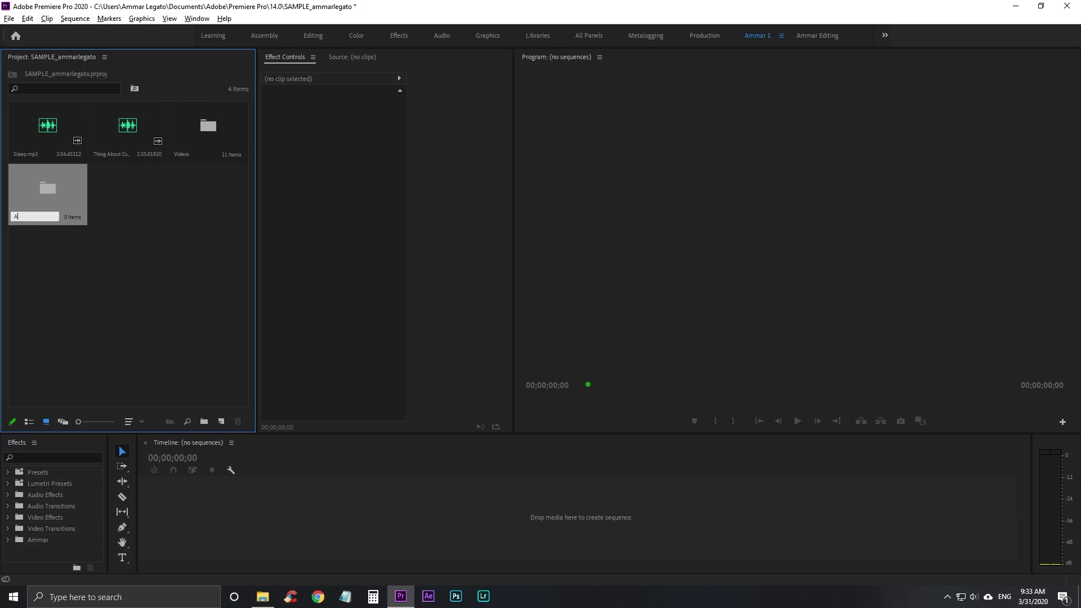
{"action": "type", "text": "udio"}
{"action": "key", "text": "Return"}
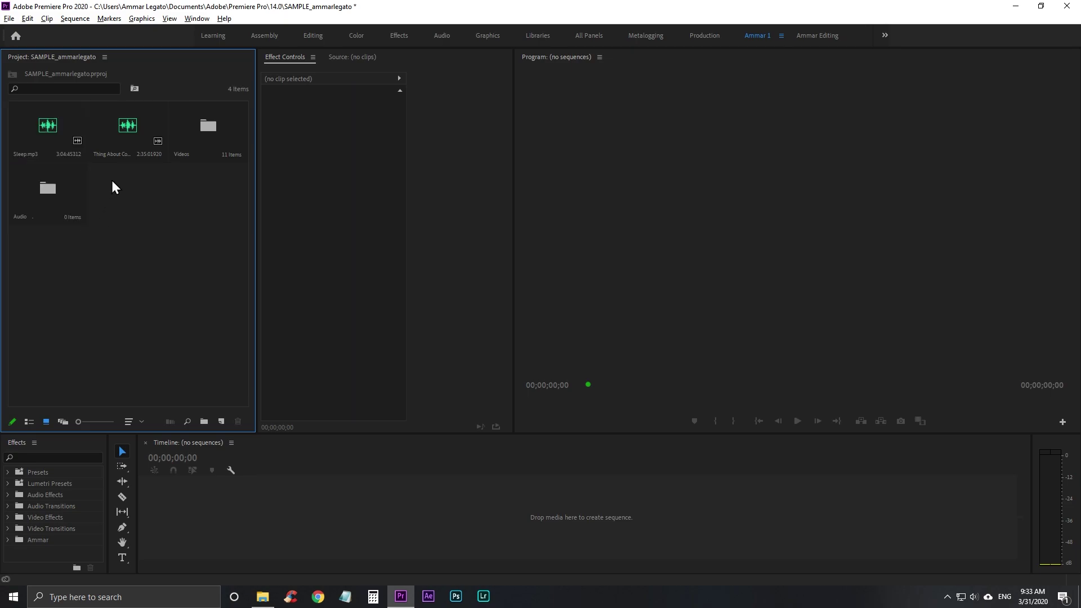
{"action": "left_click", "coordinate": [115, 132], "text": "ctrl"}
{"action": "left_click_drag", "start_coordinate": [54, 134], "coordinate": [47, 189]}
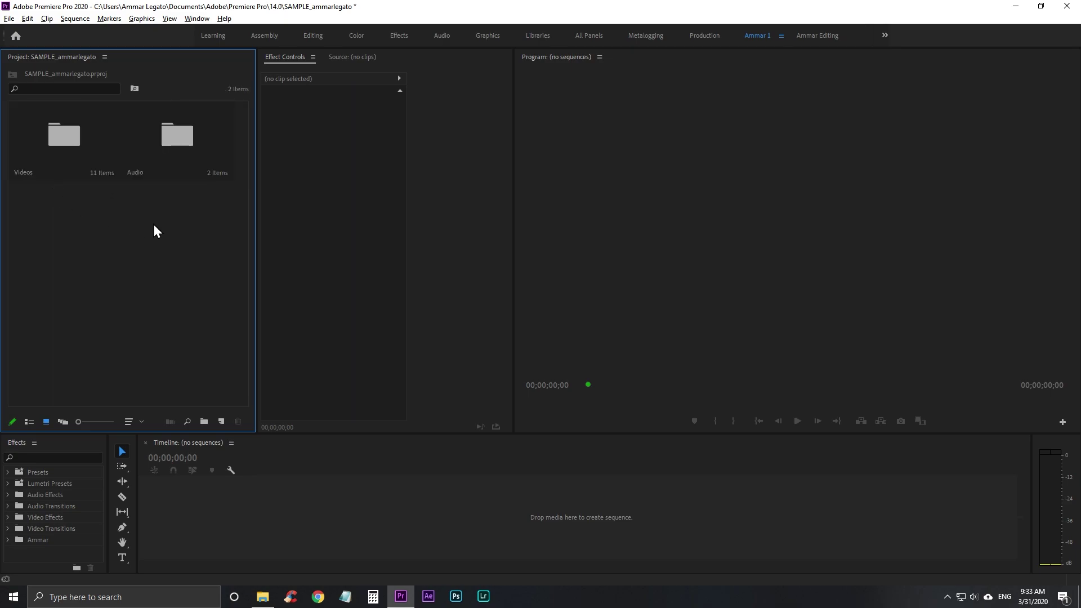
Open the Videos bin and save the project
{"action": "left_click", "coordinate": [174, 147]}
{"action": "left_click", "coordinate": [82, 138]}
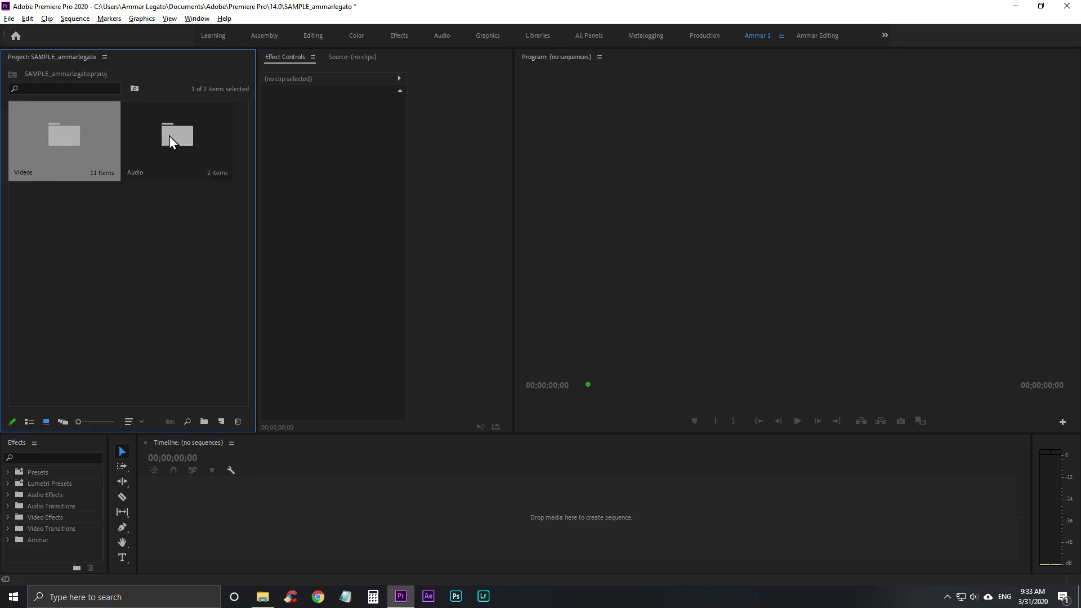
{"action": "left_click", "coordinate": [144, 132]}
{"action": "left_click", "coordinate": [70, 127]}
{"action": "double_click", "coordinate": [72, 143]}
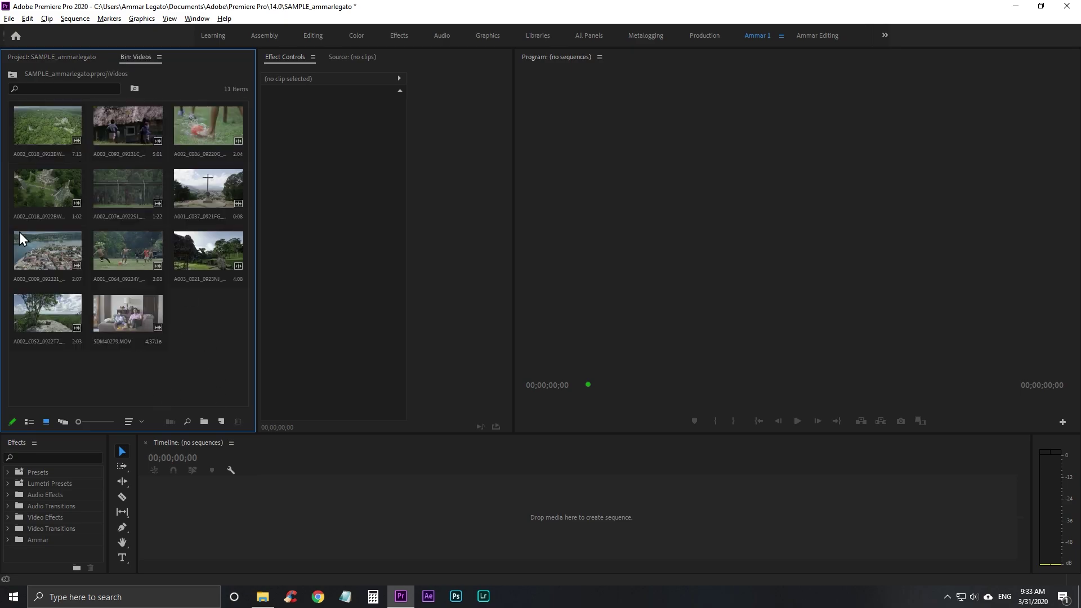
{"action": "key", "text": "ctrl+s"}
Create a BRoll bin inside Videos and move the ten B-roll clips into it
{"action": "right_click", "coordinate": [210, 335]}
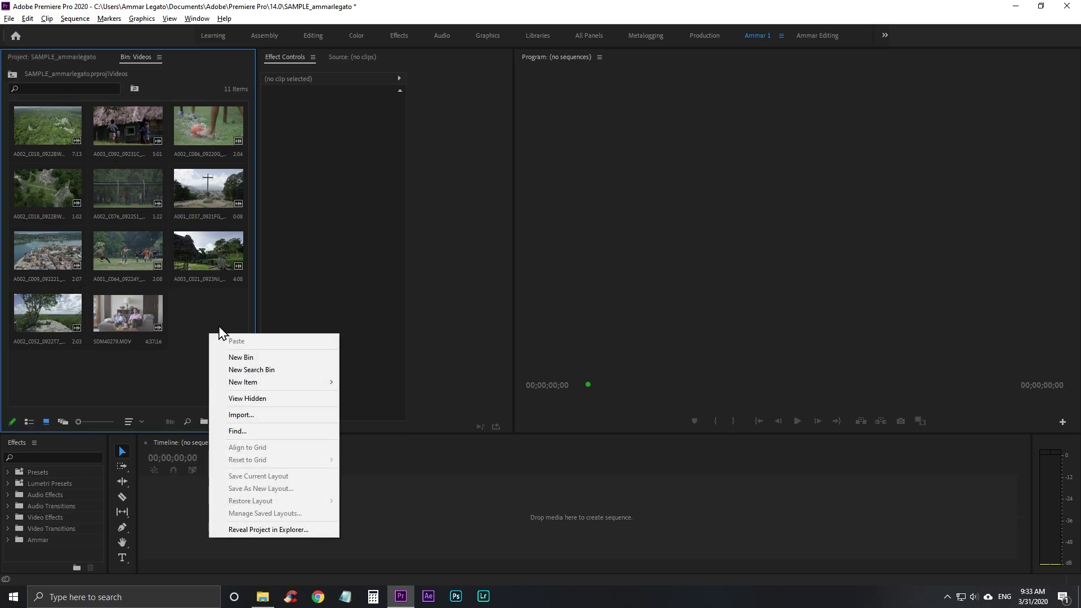
{"action": "right_click", "coordinate": [202, 320]}
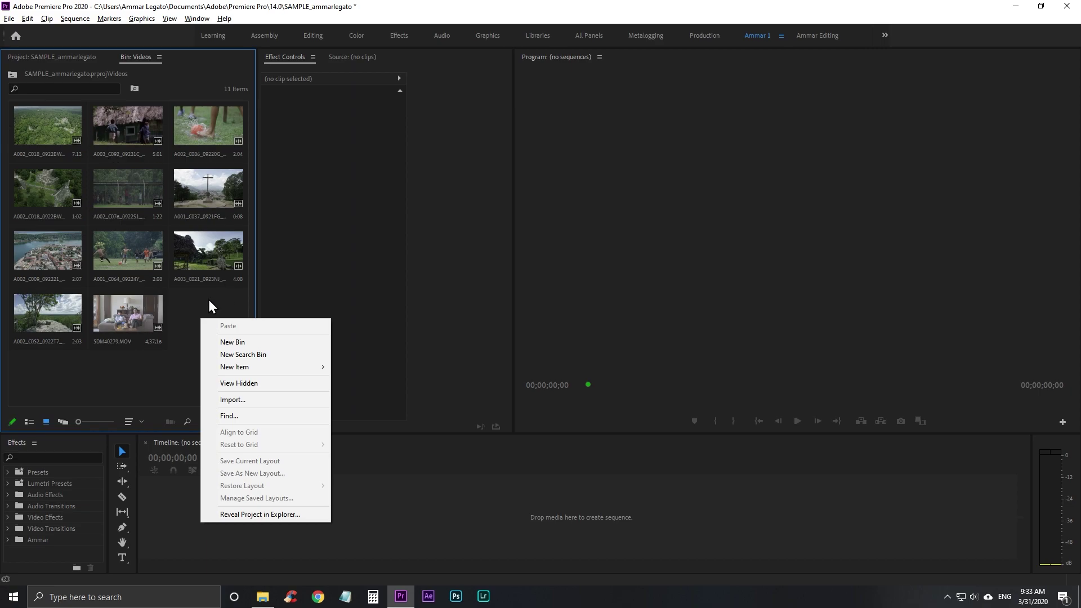
{"action": "right_click", "coordinate": [194, 296]}
{"action": "left_click", "coordinate": [218, 317]}
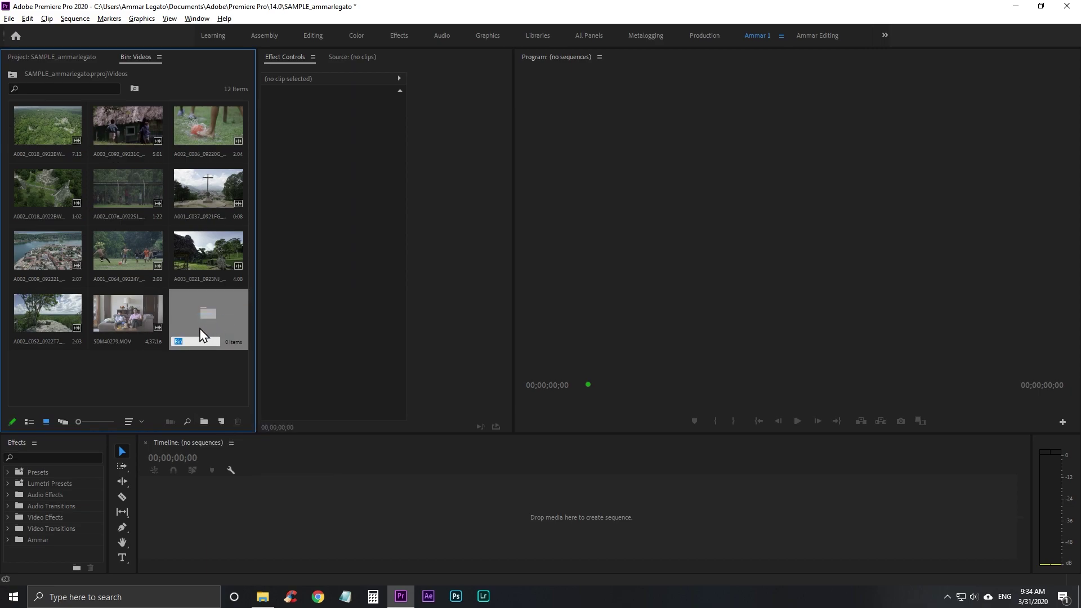
{"action": "type", "text": "BRoll"}
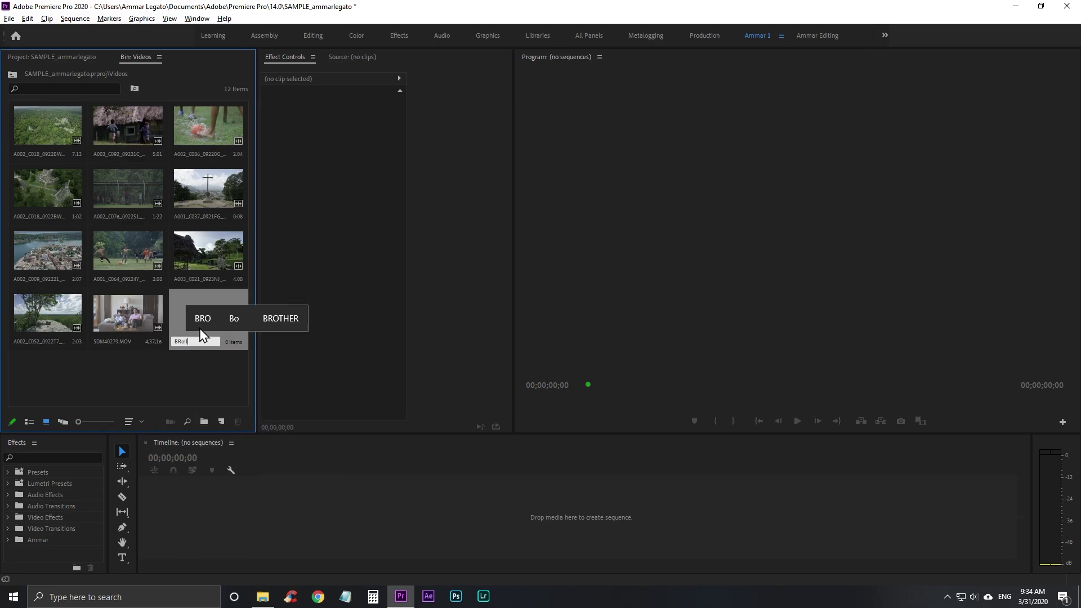
{"action": "key", "text": "Tab"}
{"action": "key", "text": "Escape"}
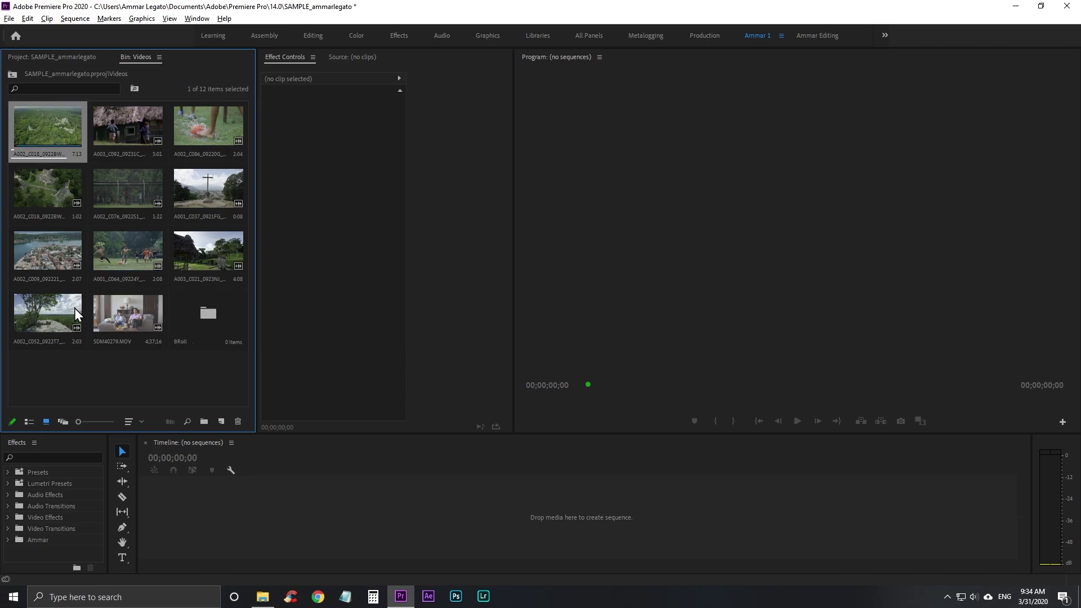
{"action": "left_click", "coordinate": [75, 308], "text": "shift"}
{"action": "left_click_drag", "start_coordinate": [74, 308], "coordinate": [208, 313]}
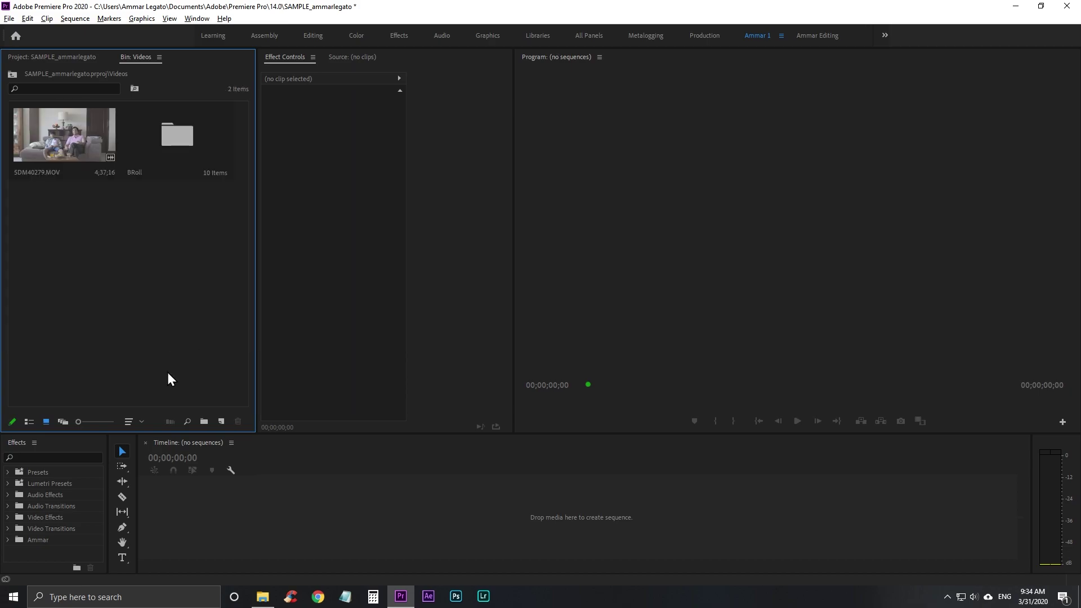
Create a Camera 1 bin and move 5DM40279.MOV into it
{"action": "left_click", "coordinate": [203, 421]}
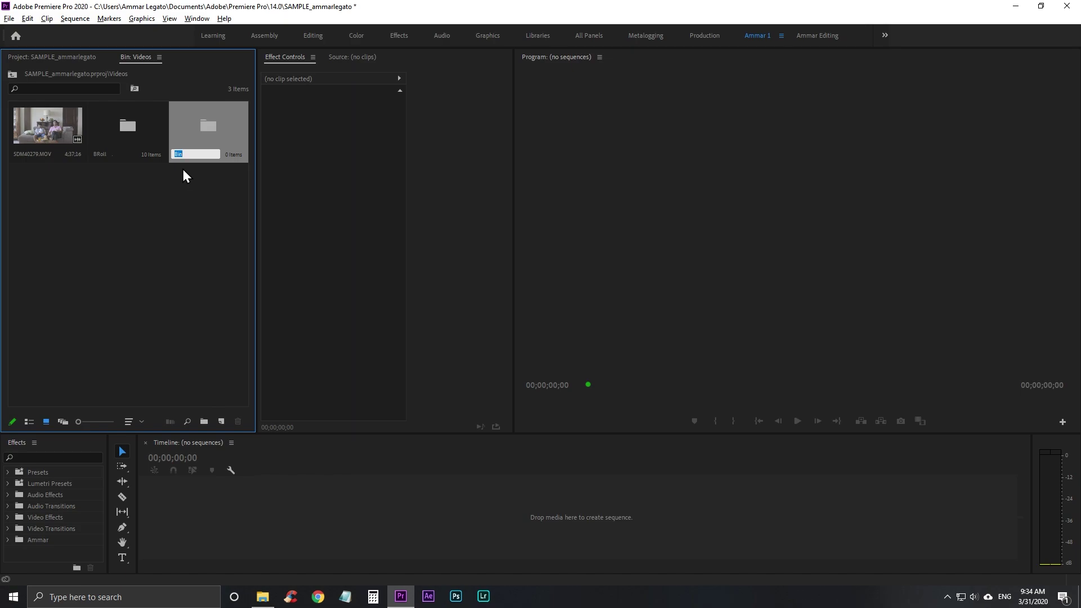
{"action": "type", "text": "Camera 1"}
{"action": "key", "text": "Return"}
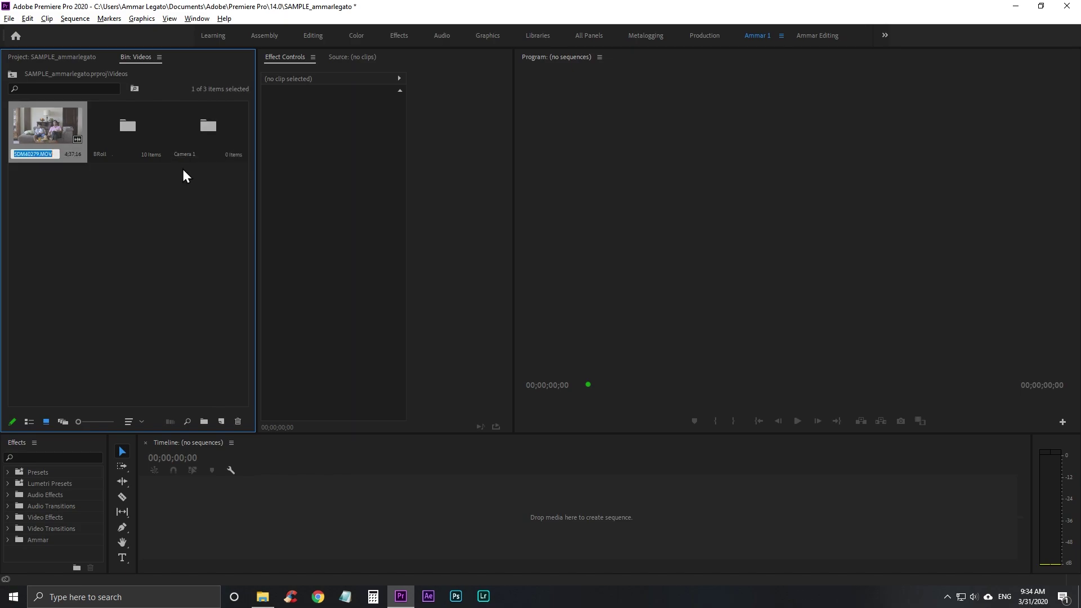
{"action": "left_click", "coordinate": [201, 161]}
{"action": "left_click_drag", "start_coordinate": [40, 137], "coordinate": [211, 141]}
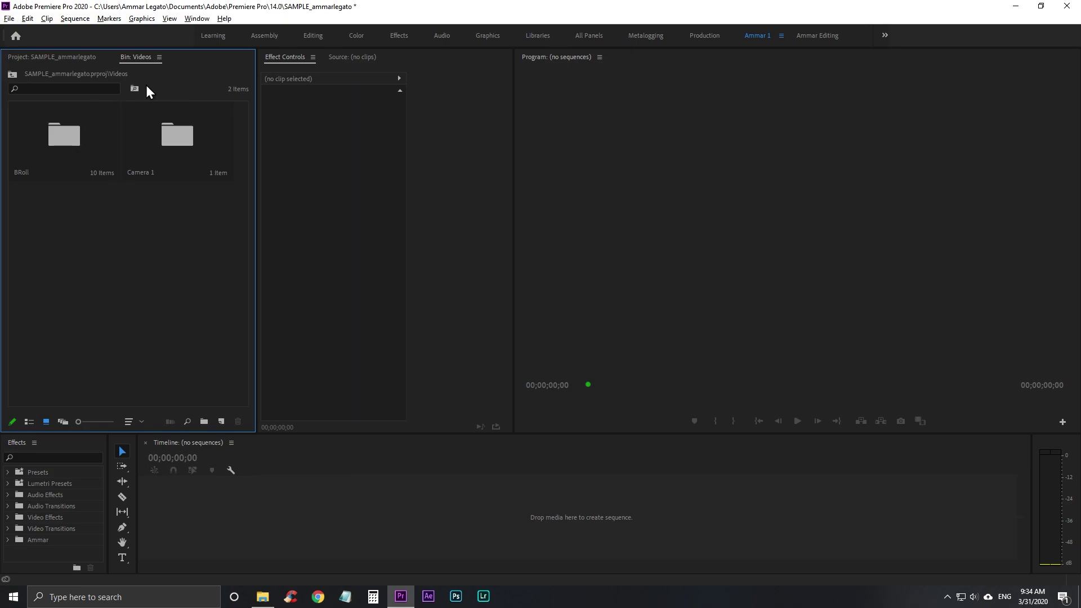
Return to the project's top level, then open Videos and the BRoll bin to list its clips
{"action": "left_click", "coordinate": [61, 129]}
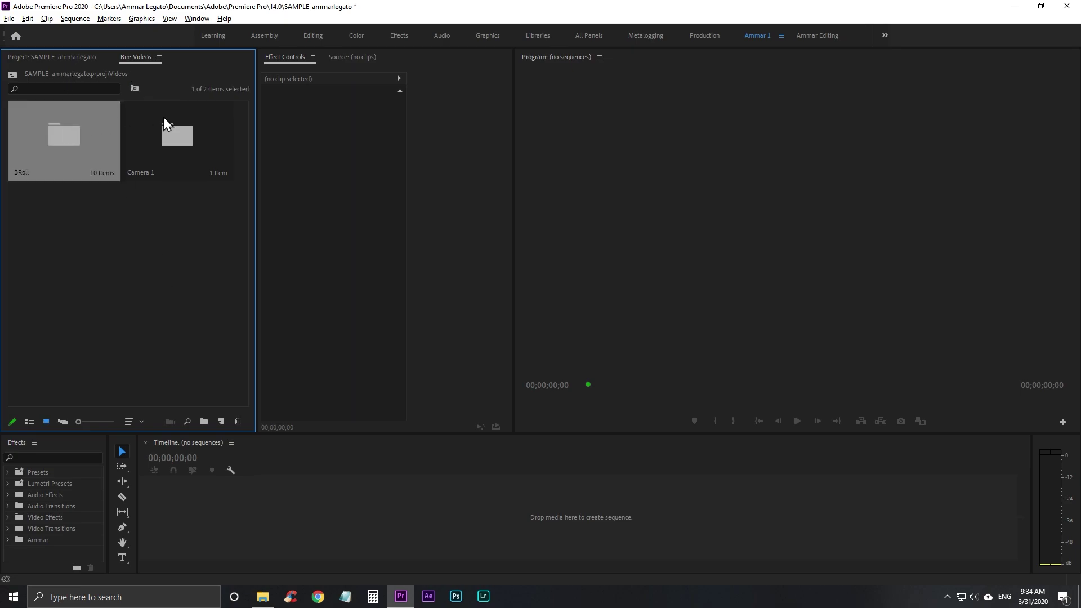
{"action": "left_click", "coordinate": [80, 59]}
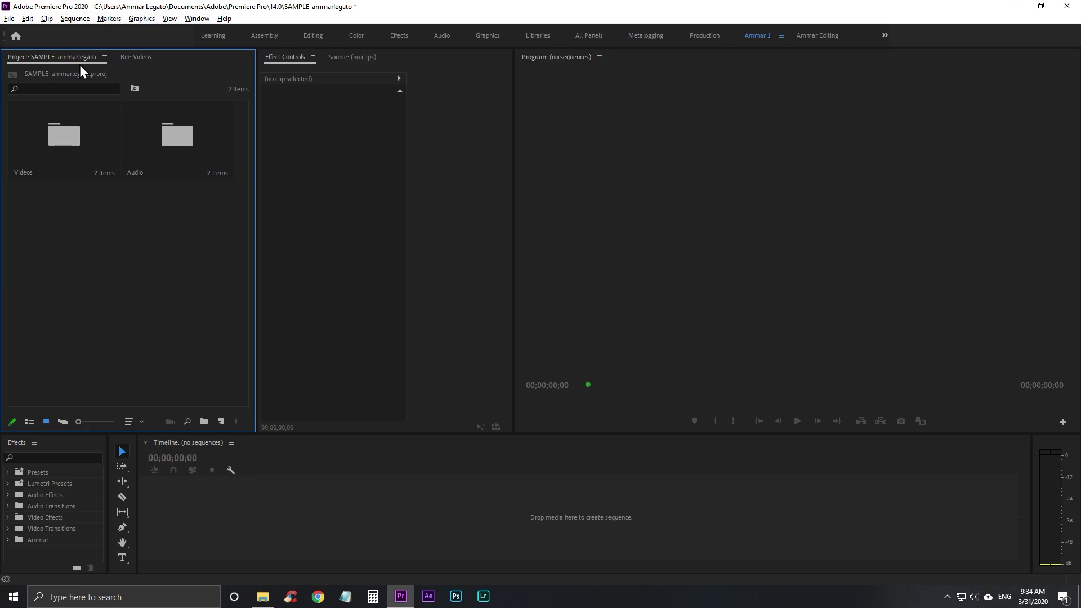
{"action": "left_click", "coordinate": [234, 492]}
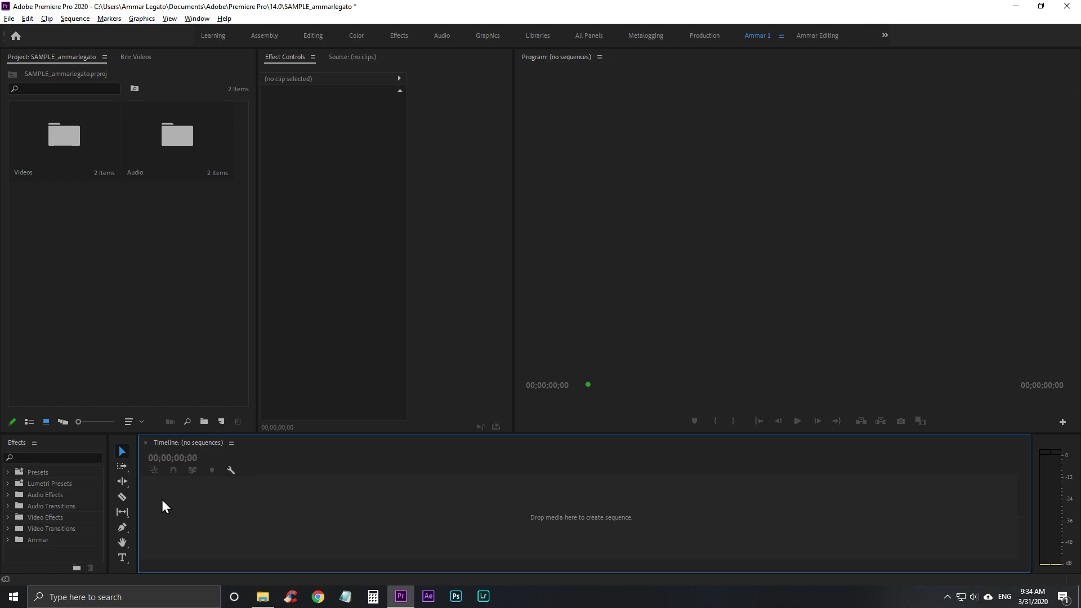
{"action": "left_click", "coordinate": [110, 185]}
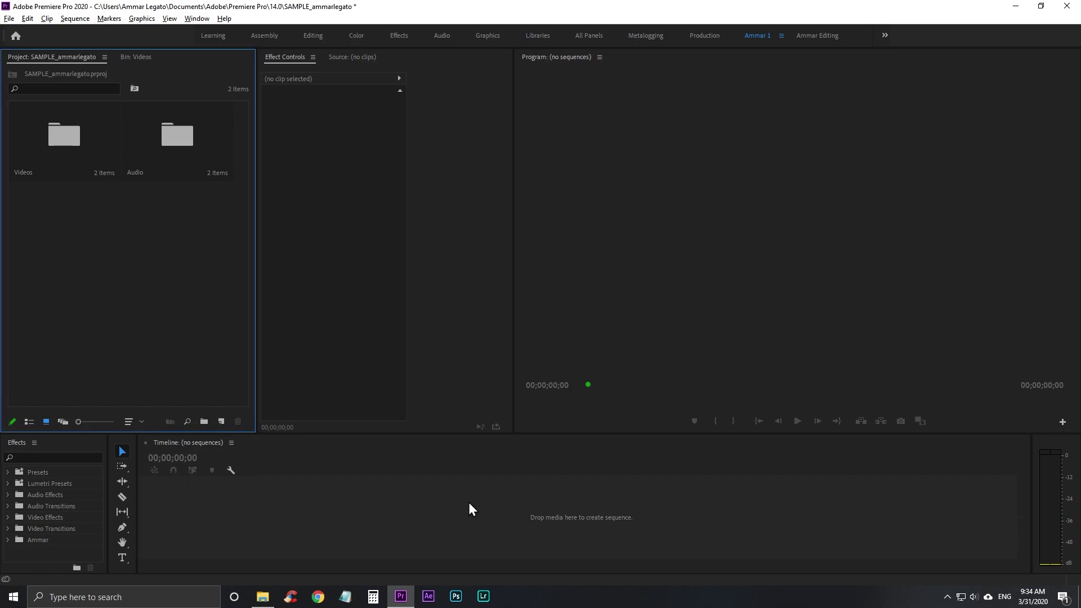
{"action": "double_click", "coordinate": [63, 151]}
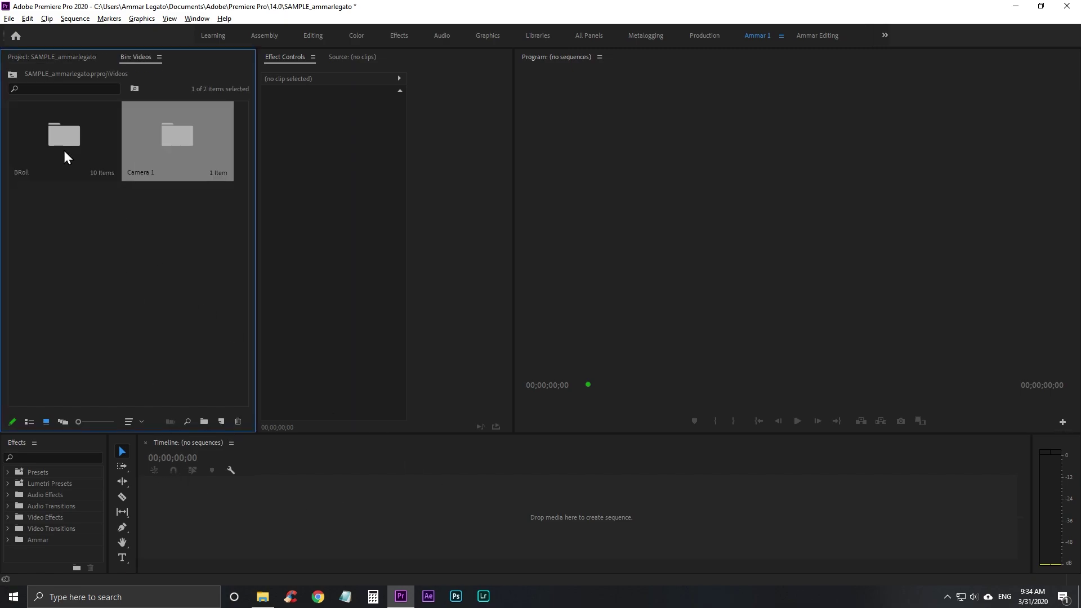
{"action": "double_click", "coordinate": [56, 133]}
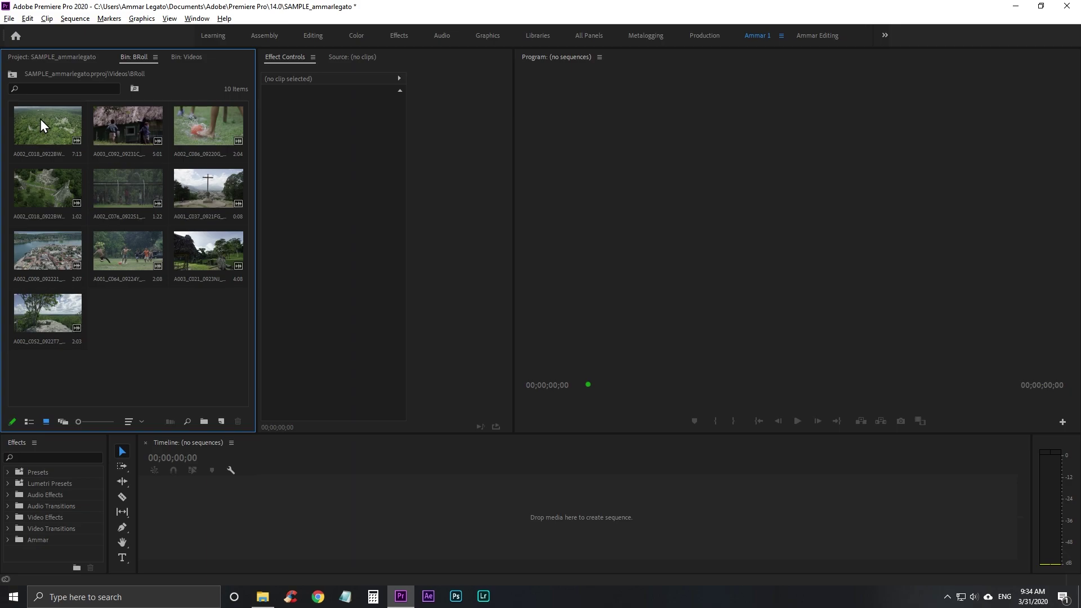
Create a sequence from the jungle aerial clip and preview it
{"action": "left_click_drag", "start_coordinate": [39, 119], "coordinate": [181, 528]}
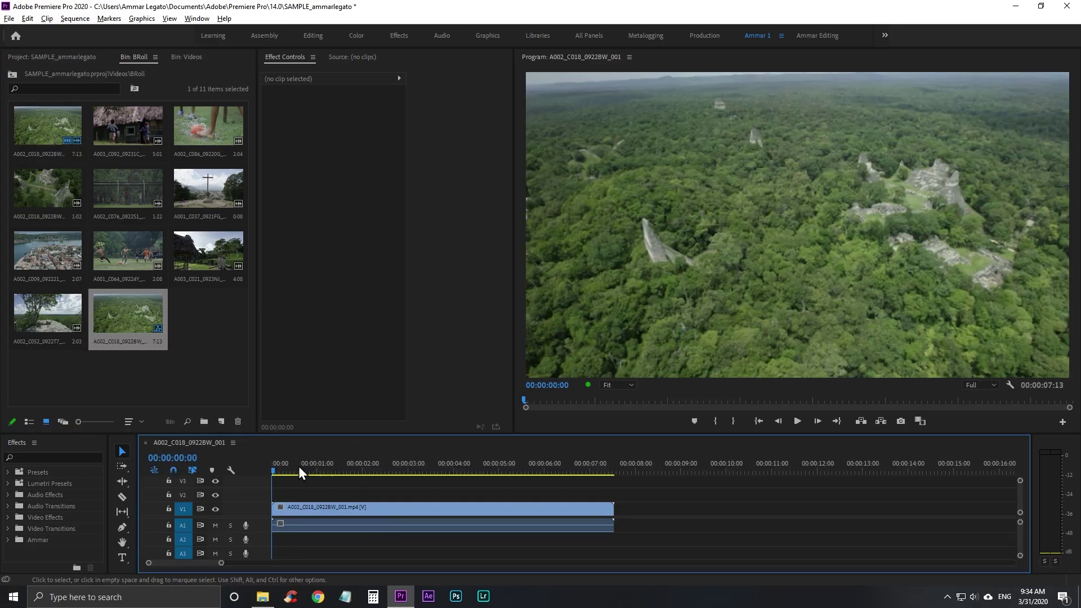
{"action": "left_click_drag", "start_coordinate": [270, 466], "coordinate": [351, 467]}
{"action": "left_click", "coordinate": [794, 421]}
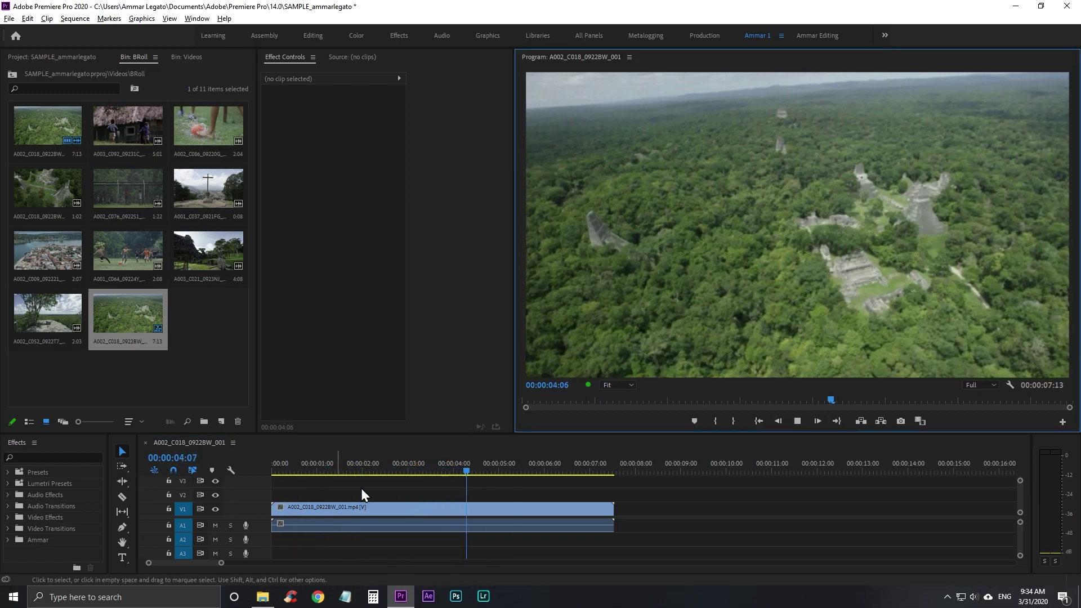
{"action": "key", "text": "space"}
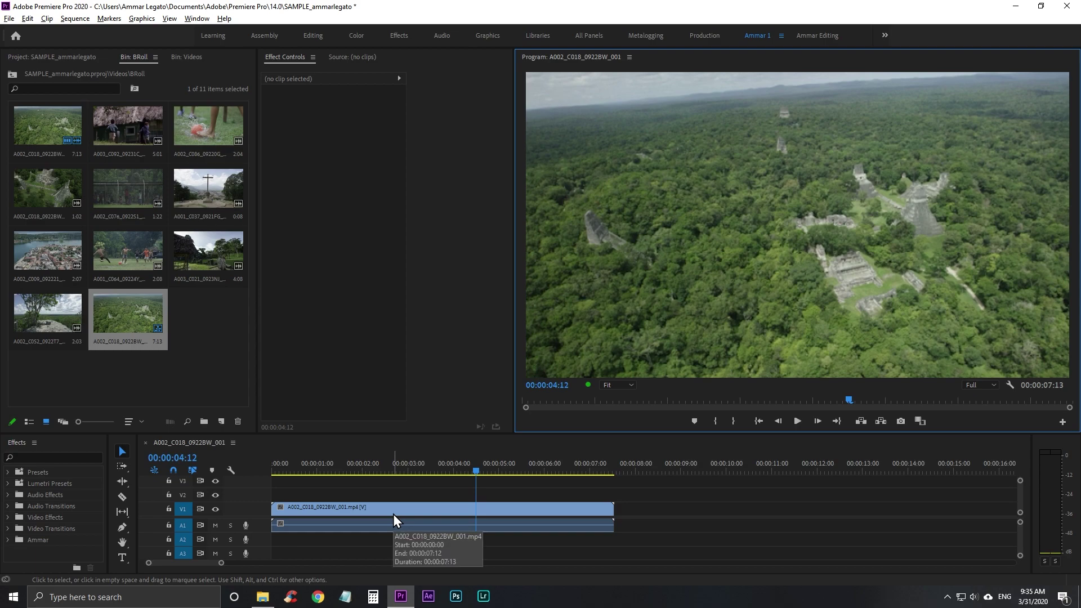
{"action": "left_click_drag", "start_coordinate": [342, 468], "coordinate": [266, 472]}
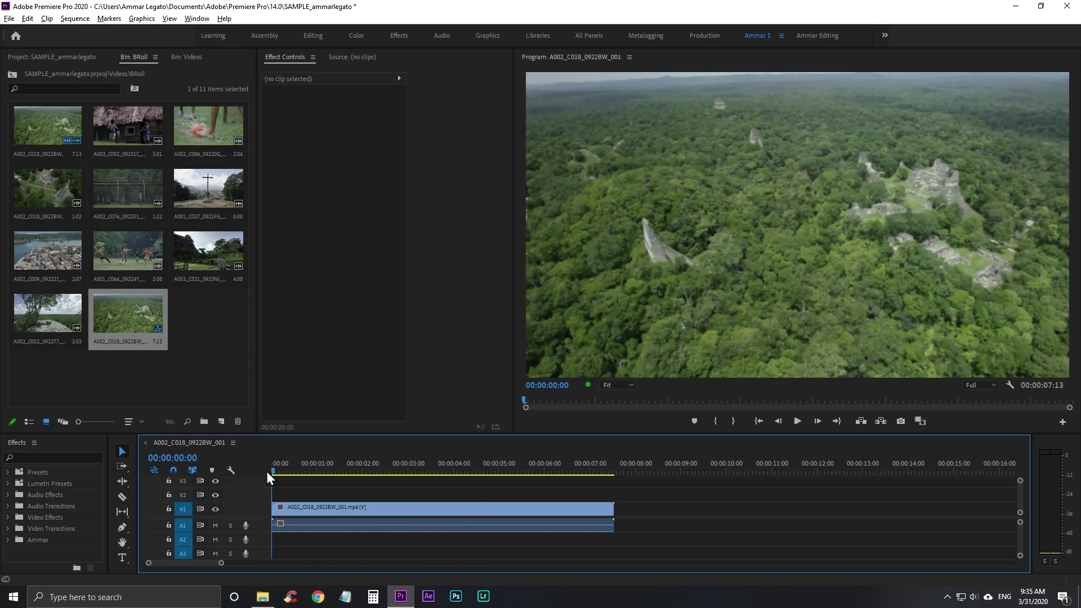
Replace the aerial clip with the A001_C064 football clip on V1 and play it
{"action": "left_click", "coordinate": [354, 508]}
{"action": "key", "text": "Delete"}
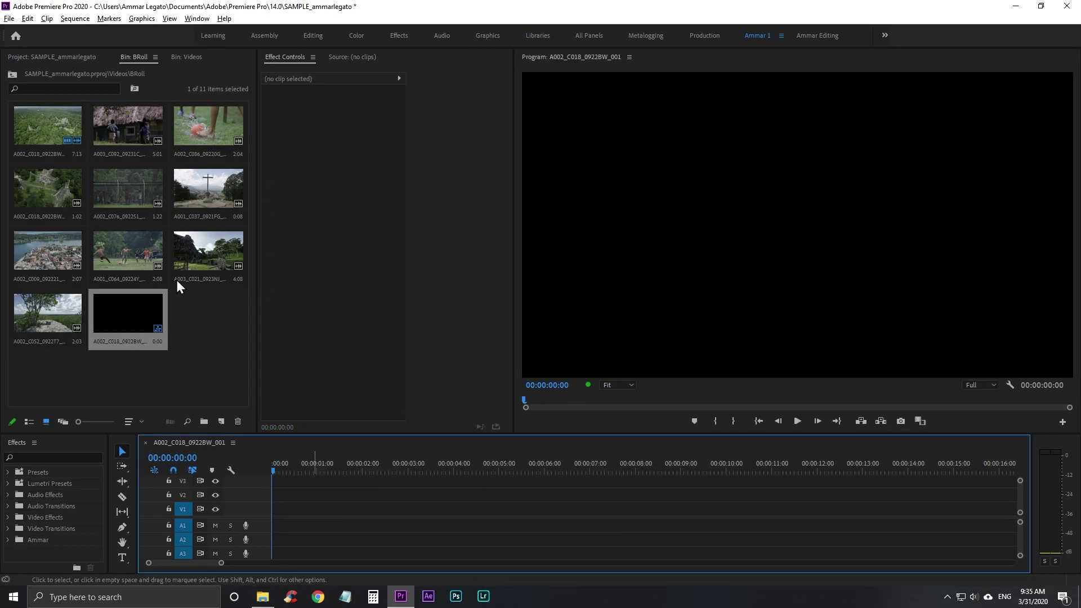
{"action": "left_click_drag", "start_coordinate": [126, 245], "coordinate": [293, 506]}
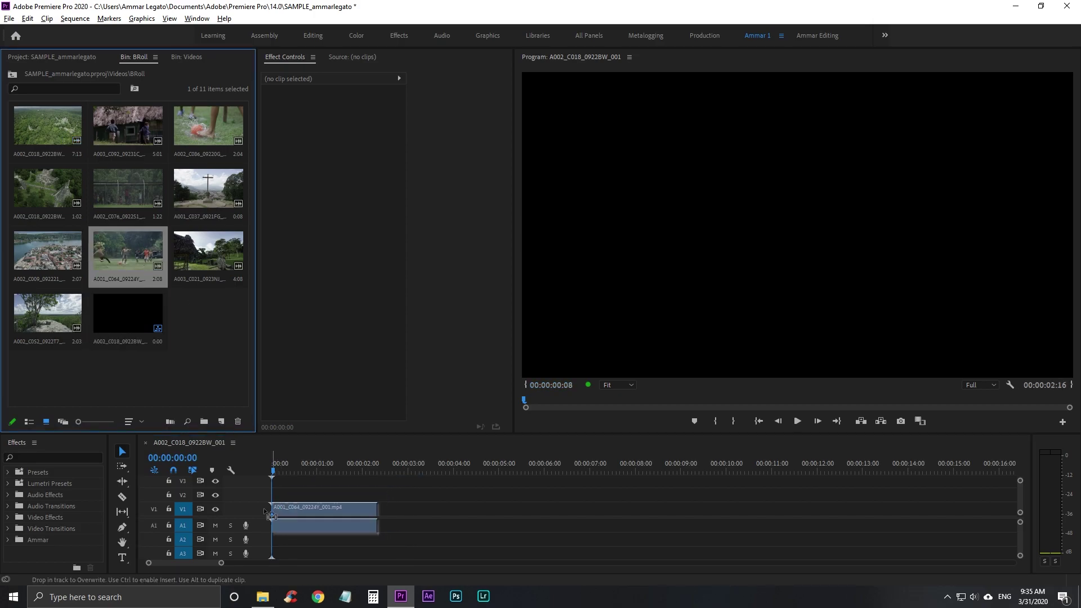
{"action": "key", "text": "space"}
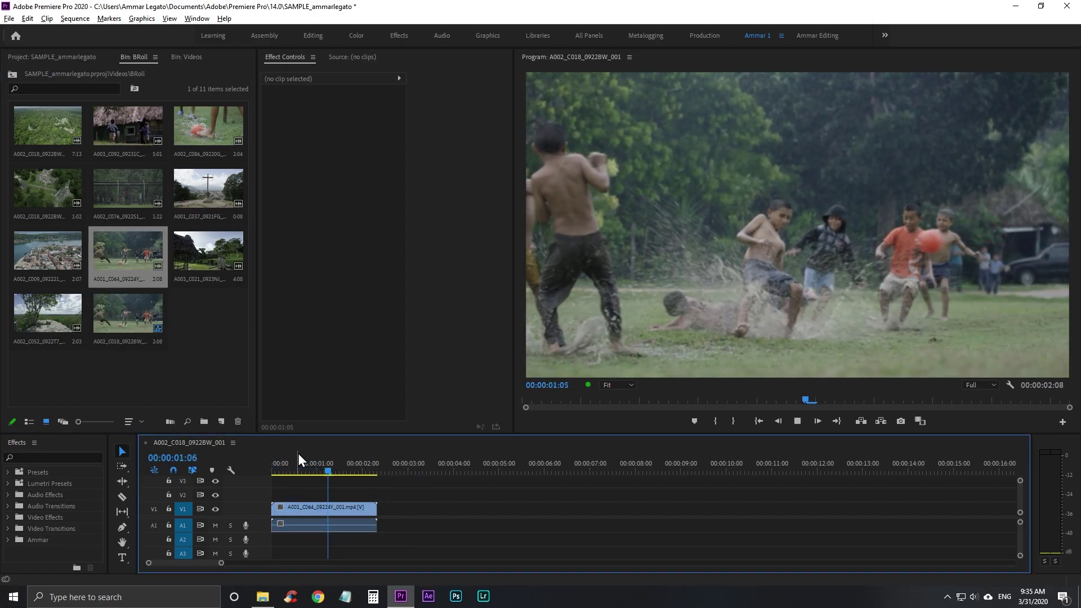
{"action": "key", "text": "space"}
{"action": "right_click", "coordinate": [116, 239]}
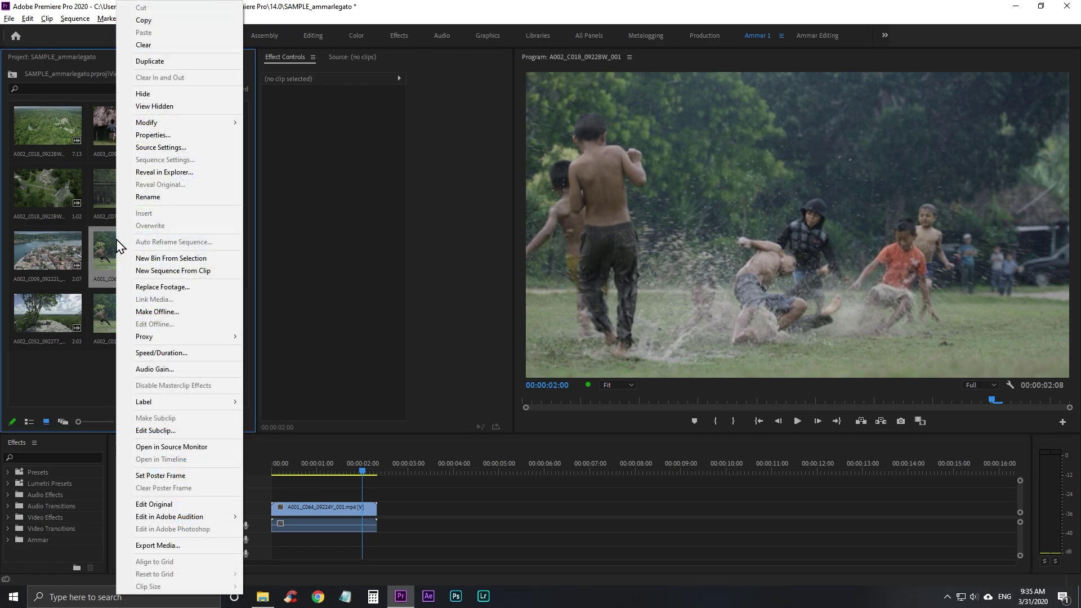
{"action": "left_click", "coordinate": [163, 134]}
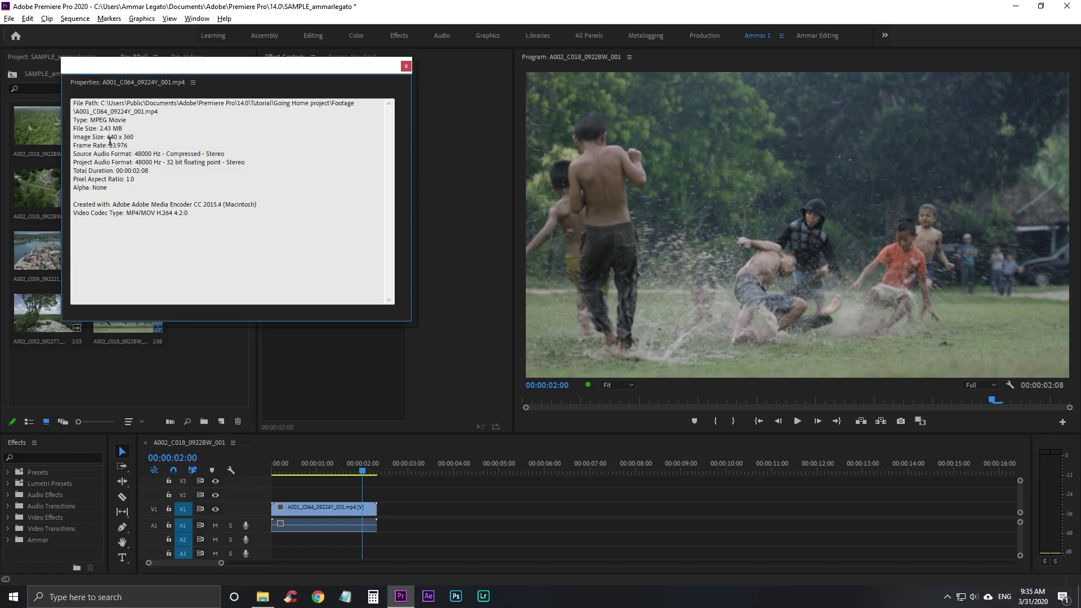
{"action": "left_click_drag", "start_coordinate": [107, 136], "coordinate": [136, 137]}
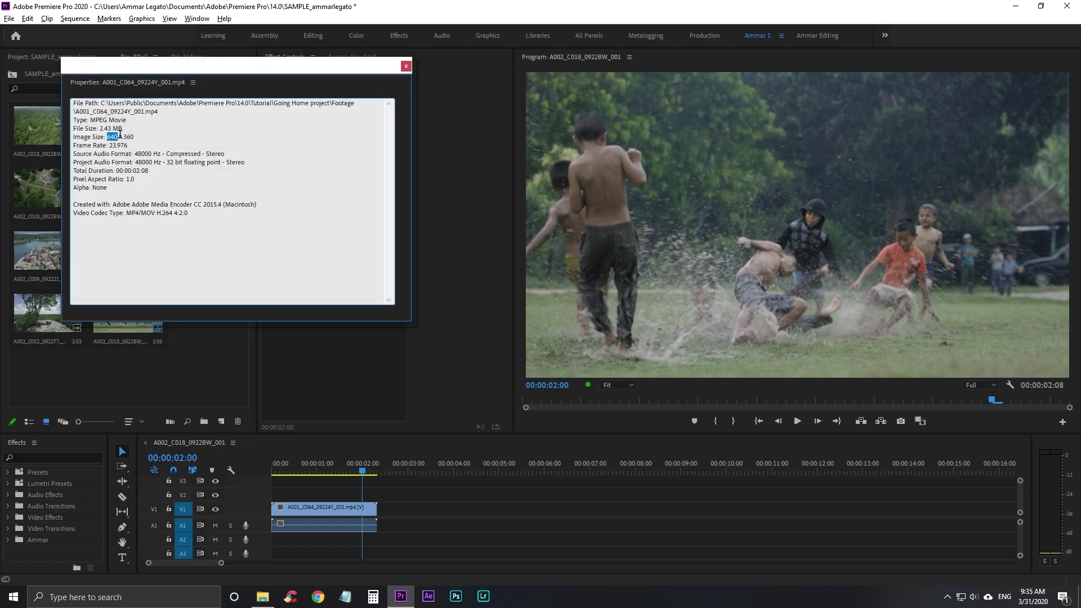
{"action": "left_click", "coordinate": [128, 134]}
{"action": "left_click_drag", "start_coordinate": [108, 137], "coordinate": [134, 136]}
{"action": "left_click_drag", "start_coordinate": [110, 146], "coordinate": [127, 144]}
{"action": "left_click", "coordinate": [406, 66]}
Delete the football clip from the sequence timeline
{"action": "left_click", "coordinate": [423, 465]}
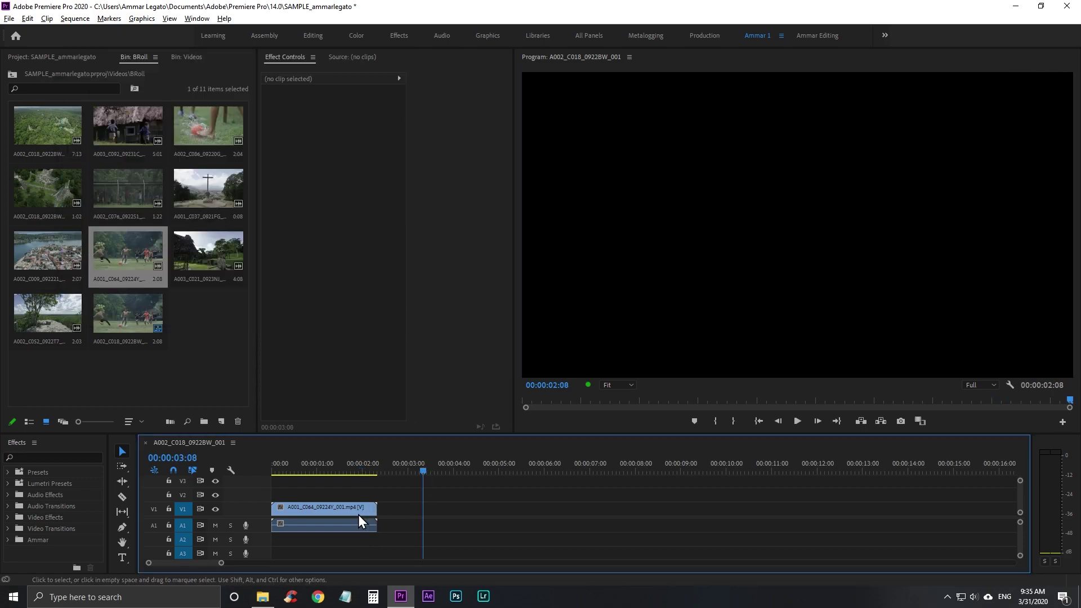
{"action": "left_click", "coordinate": [359, 515]}
{"action": "key", "text": "Delete"}
Preview the lakeside-town aerial clip A002_C009 in the Source Monitor
{"action": "left_click", "coordinate": [133, 279]}
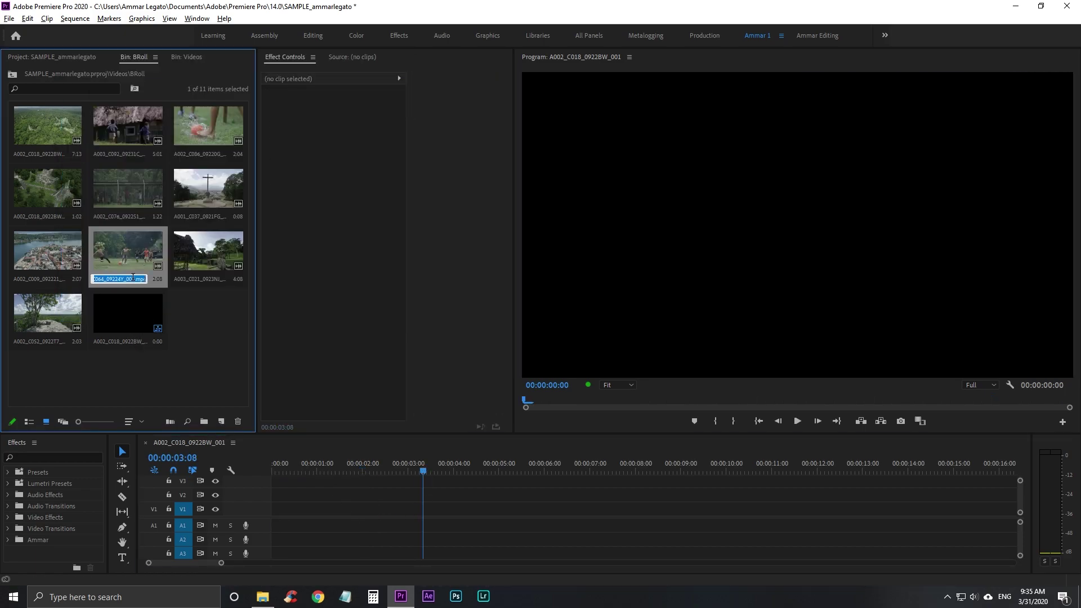
{"action": "double_click", "coordinate": [48, 246]}
{"action": "key", "text": "space"}
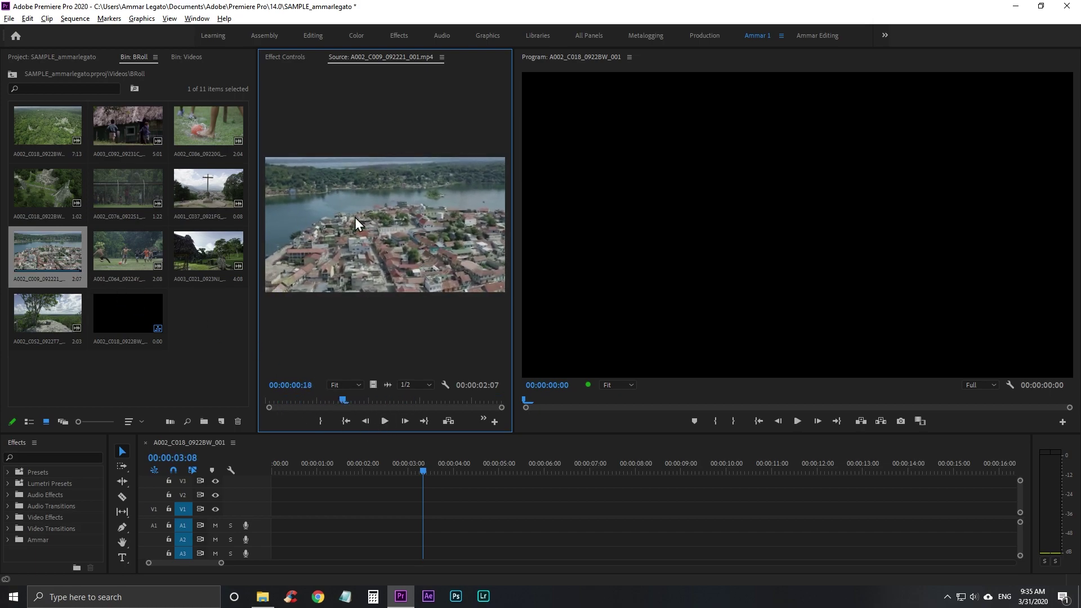
{"action": "left_click_drag", "start_coordinate": [288, 401], "coordinate": [272, 424]}
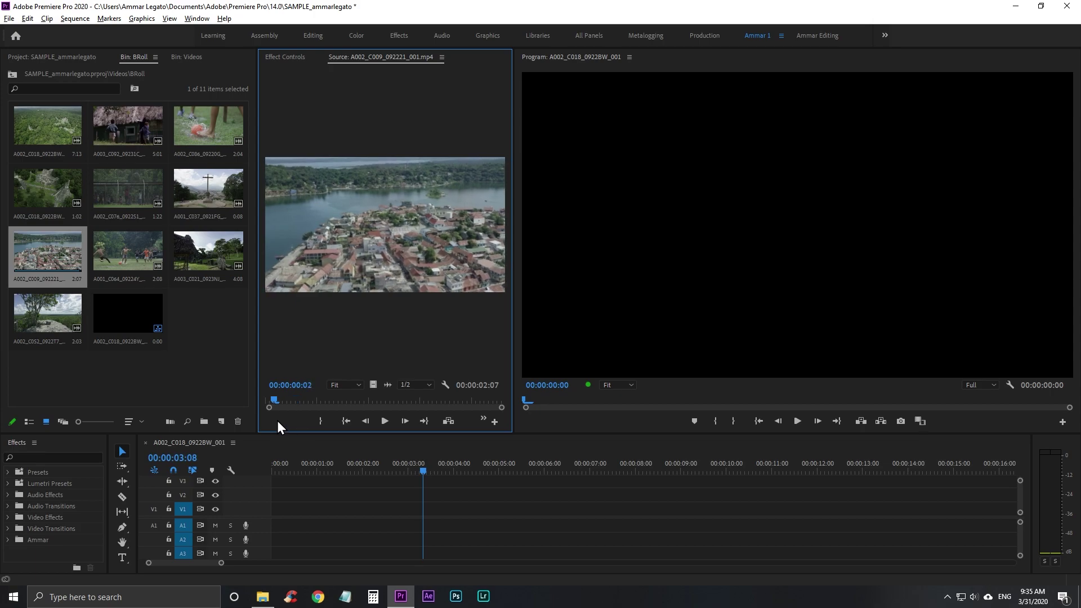
Place A002_C009 at the sequence start, inspect it, then delete it from the timeline
{"action": "mouse_move", "coordinate": [42, 239]}
{"action": "left_mouse_down"}
{"action": "mouse_move", "coordinate": [268, 489]}
{"action": "mouse_move", "coordinate": [273, 508]}
{"action": "left_mouse_up"}
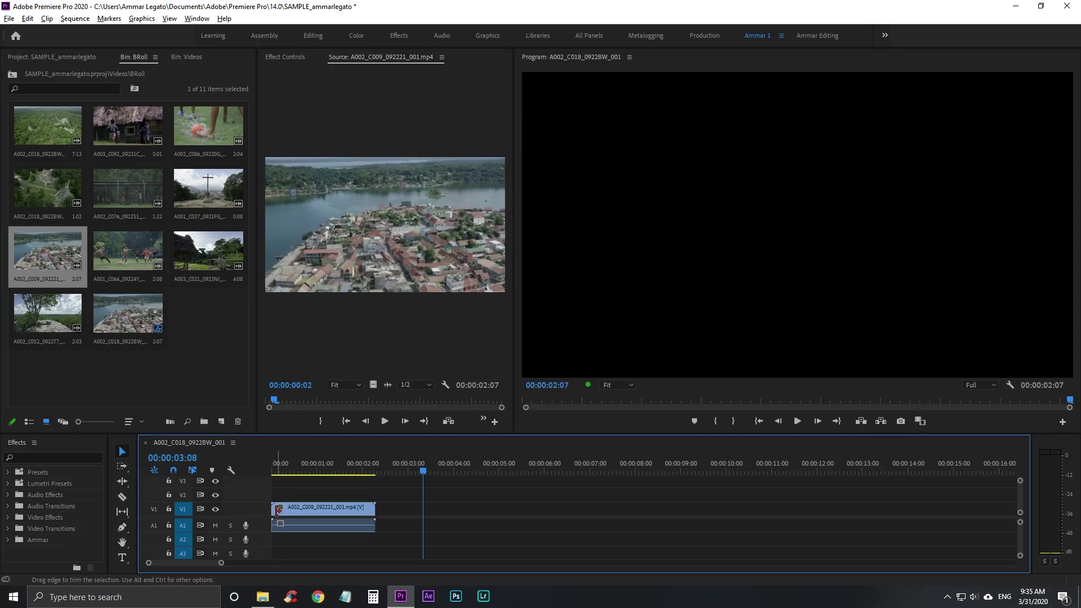
{"action": "mouse_move", "coordinate": [337, 522]}
{"action": "left_mouse_down"}
{"action": "mouse_move", "coordinate": [354, 521]}
{"action": "mouse_move", "coordinate": [288, 529]}
{"action": "left_mouse_up"}
{"action": "key", "text": "="}
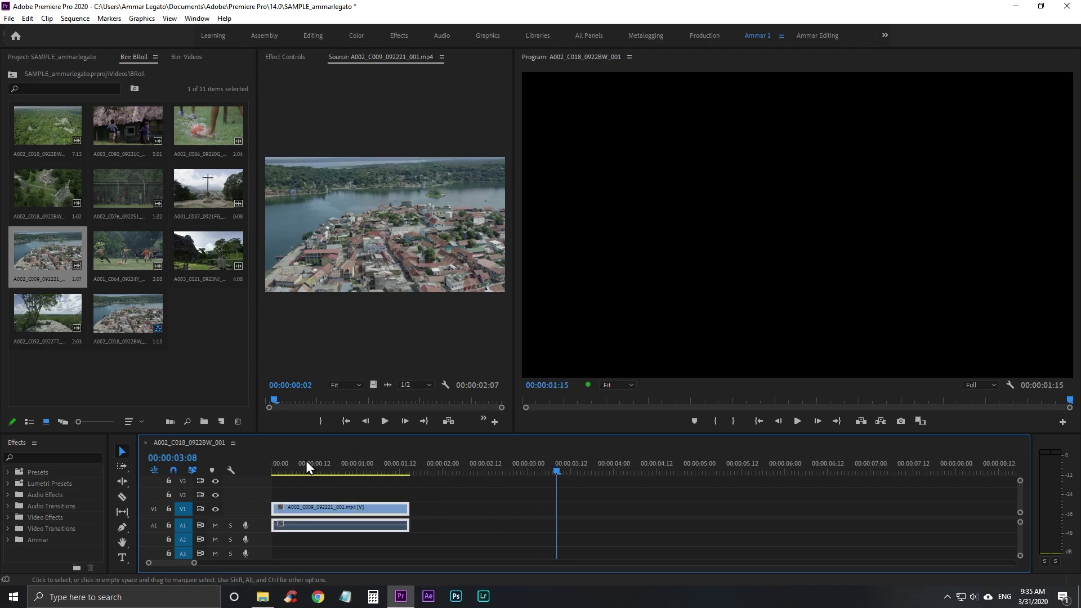
{"action": "left_click_drag", "start_coordinate": [306, 462], "coordinate": [332, 461]}
{"action": "left_click_drag", "start_coordinate": [335, 469], "coordinate": [324, 470]}
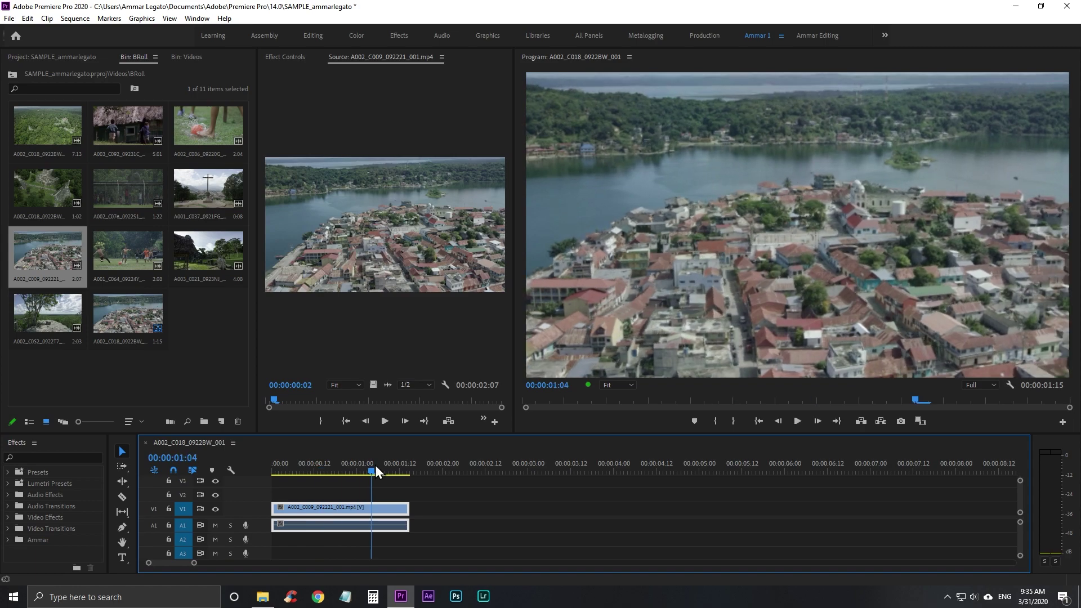
{"action": "key", "text": "Delete"}
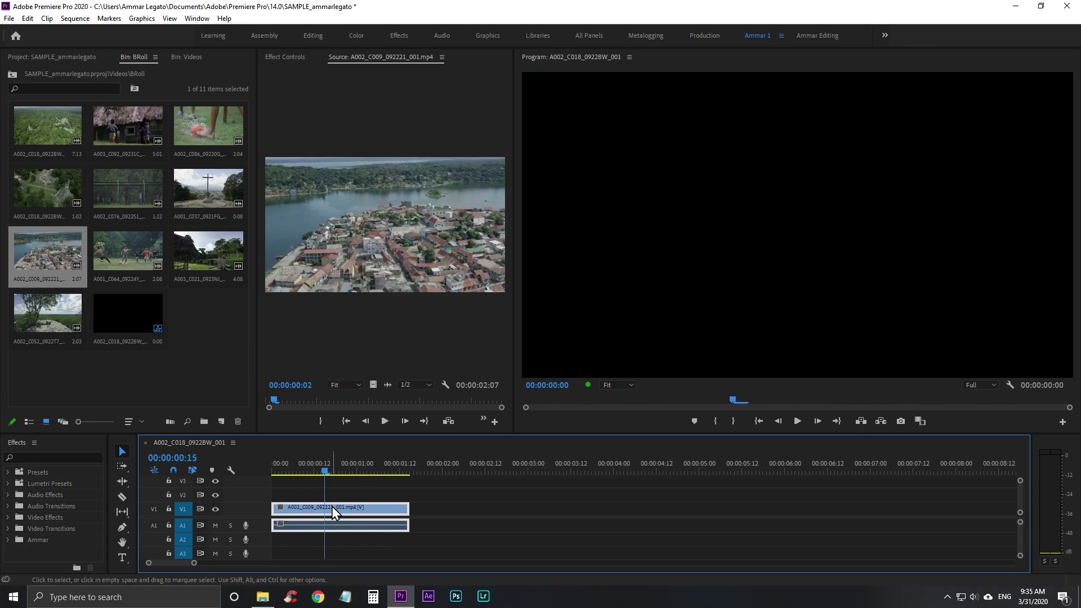
Load football clip A001_C064 in the Source Monitor and enlarge its preview
{"action": "double_click", "coordinate": [111, 246]}
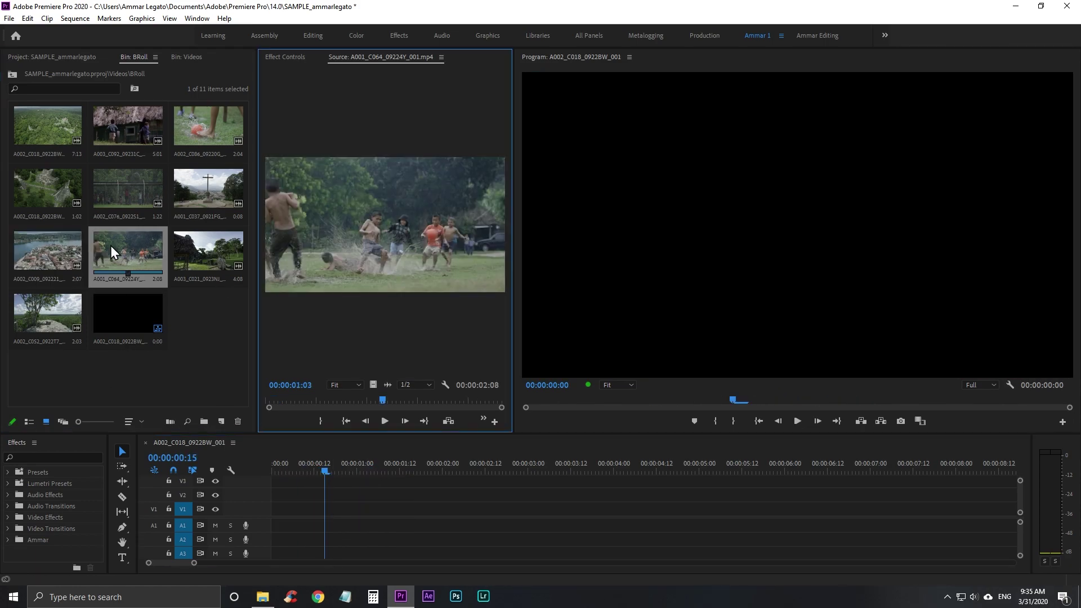
{"action": "left_click", "coordinate": [303, 400]}
{"action": "mouse_move", "coordinate": [302, 400]}
{"action": "left_mouse_down"}
{"action": "mouse_move", "coordinate": [263, 410]}
{"action": "mouse_move", "coordinate": [274, 404]}
{"action": "left_mouse_up"}
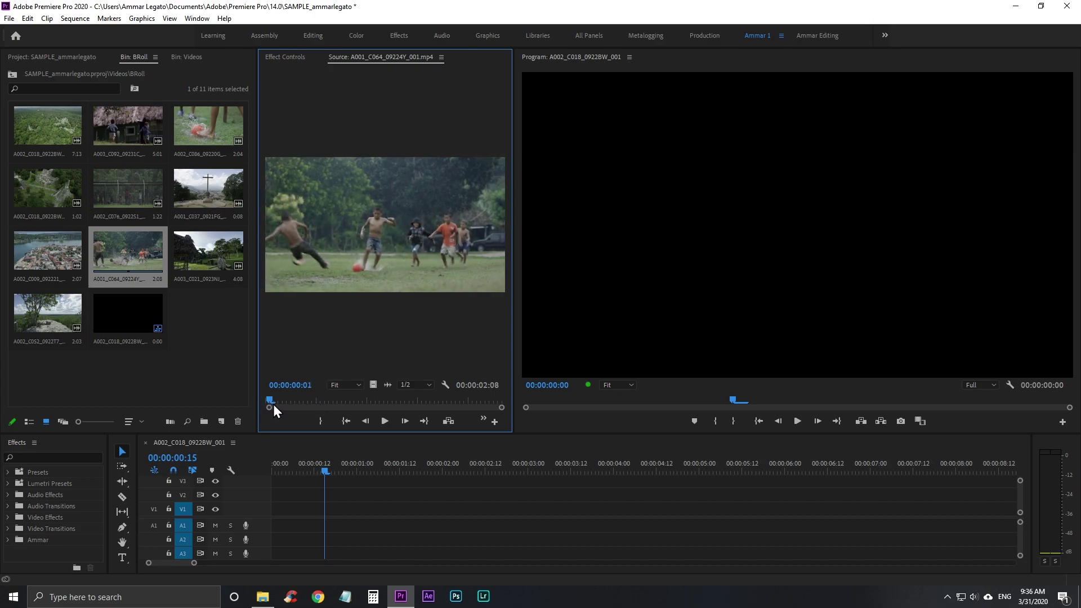
{"action": "left_click_drag", "start_coordinate": [513, 386], "coordinate": [546, 386]}
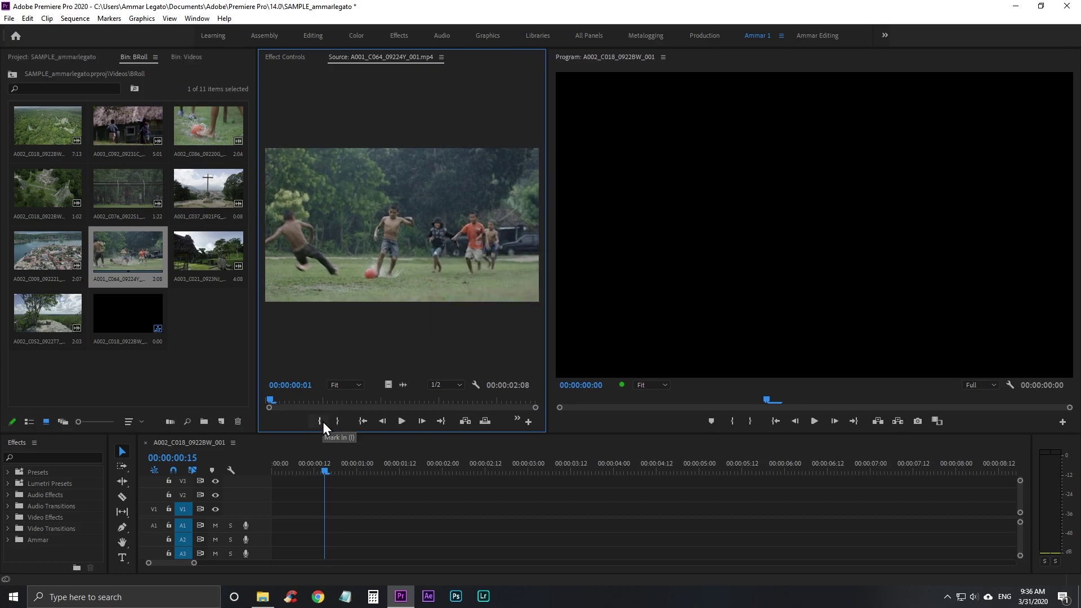
Mark In at the first frame and Out at 00:00:01:11, then place only the video at the sequence start
{"action": "left_click", "coordinate": [322, 421]}
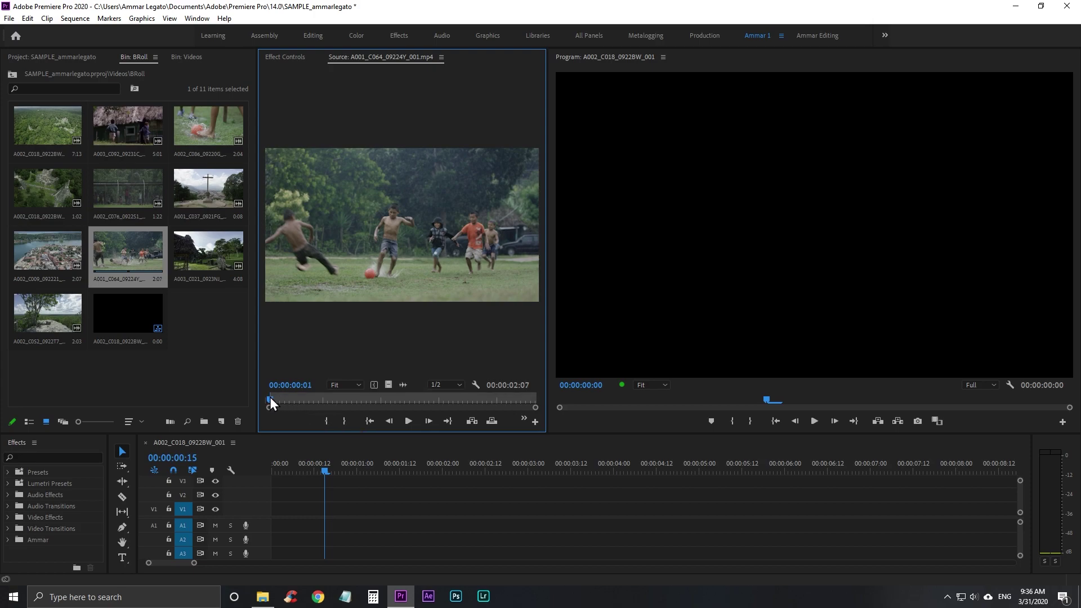
{"action": "left_click_drag", "start_coordinate": [269, 400], "coordinate": [433, 391]}
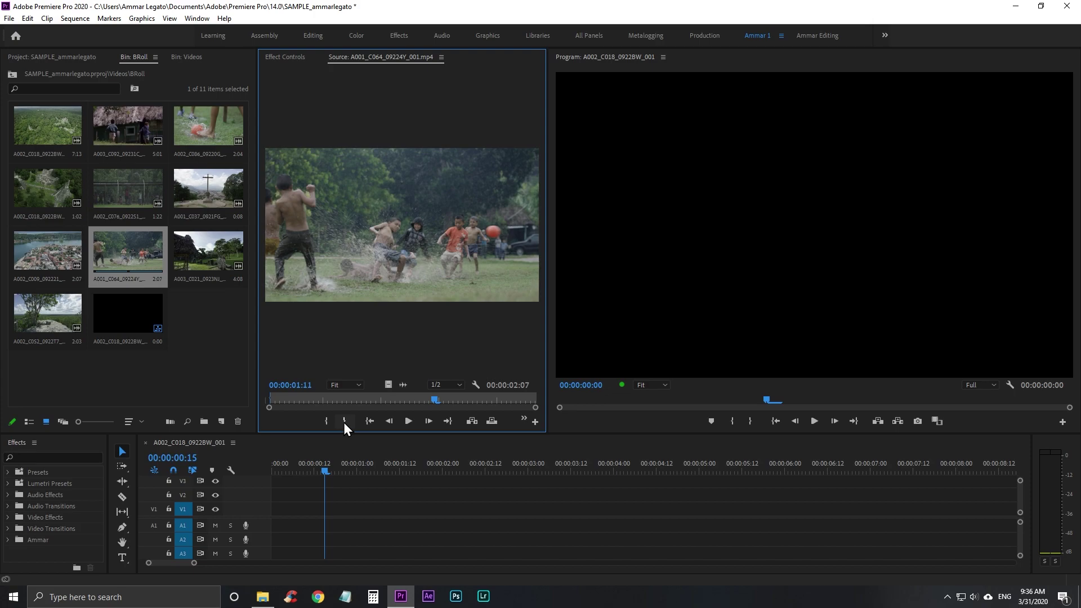
{"action": "left_click", "coordinate": [346, 421]}
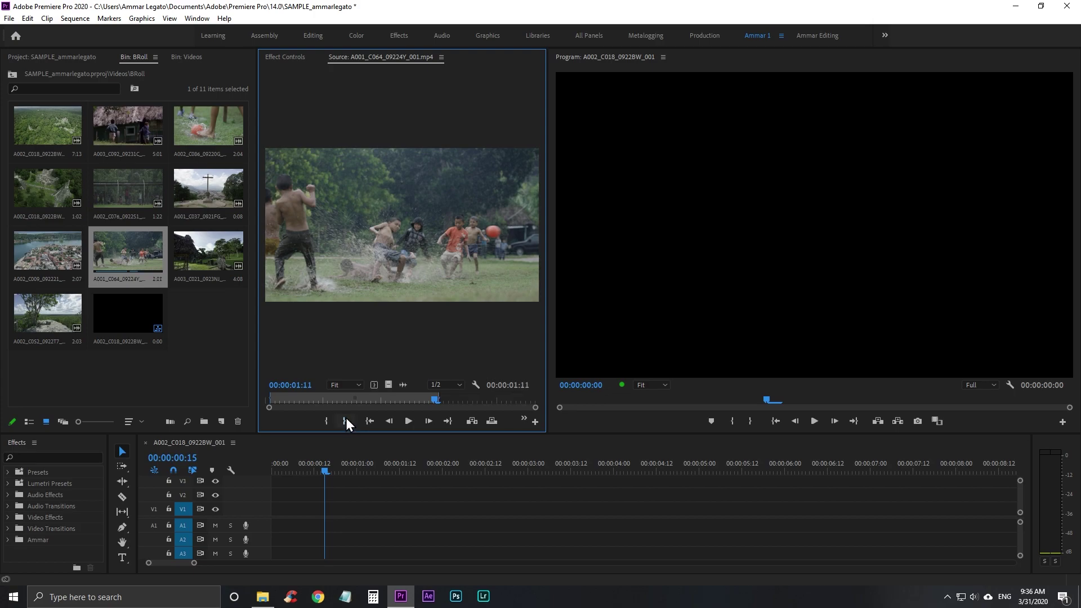
{"action": "left_click", "coordinate": [441, 398]}
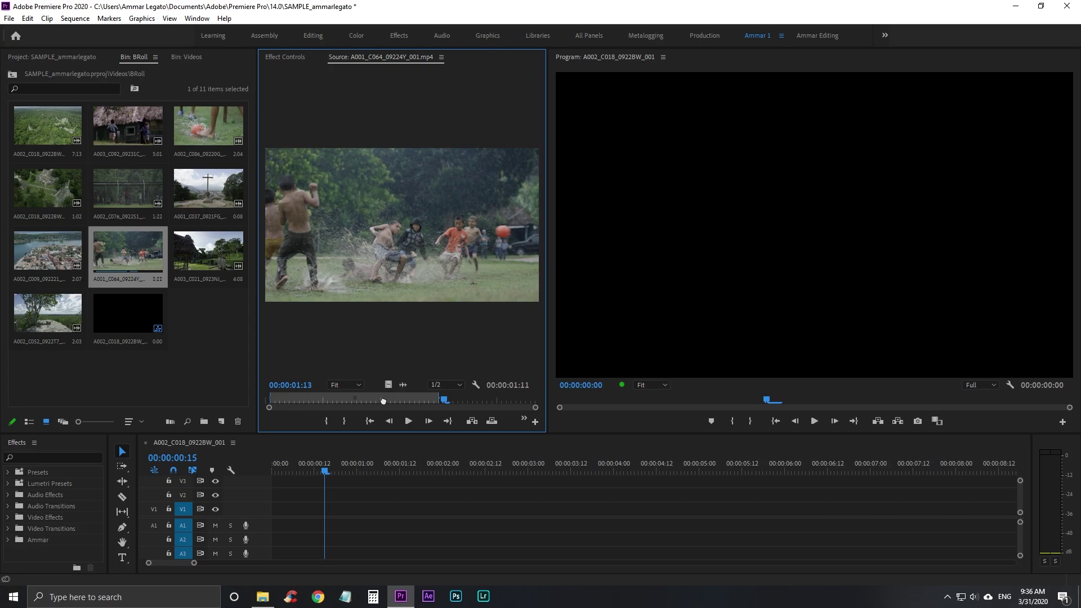
{"action": "left_click_drag", "start_coordinate": [388, 385], "coordinate": [316, 509]}
Trim temple clip A003_C021 from 00:00:00:10 to 00:00:03:04 and append it after the soccer clip
{"action": "left_click", "coordinate": [279, 466]}
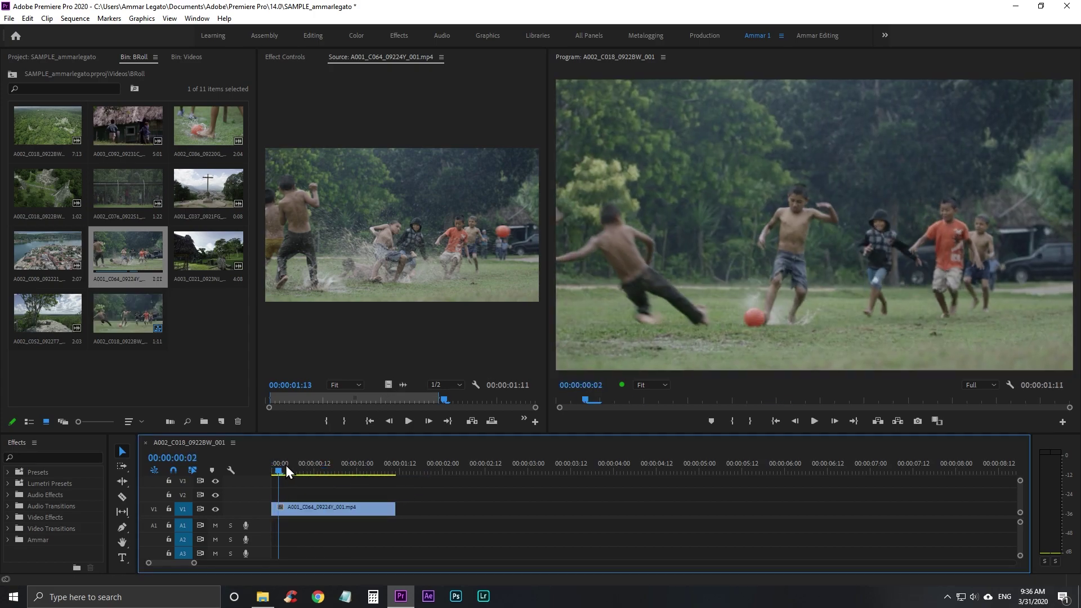
{"action": "mouse_move", "coordinate": [286, 465]}
{"action": "left_mouse_down"}
{"action": "mouse_move", "coordinate": [264, 472]}
{"action": "mouse_move", "coordinate": [395, 463]}
{"action": "mouse_move", "coordinate": [350, 467]}
{"action": "left_mouse_up"}
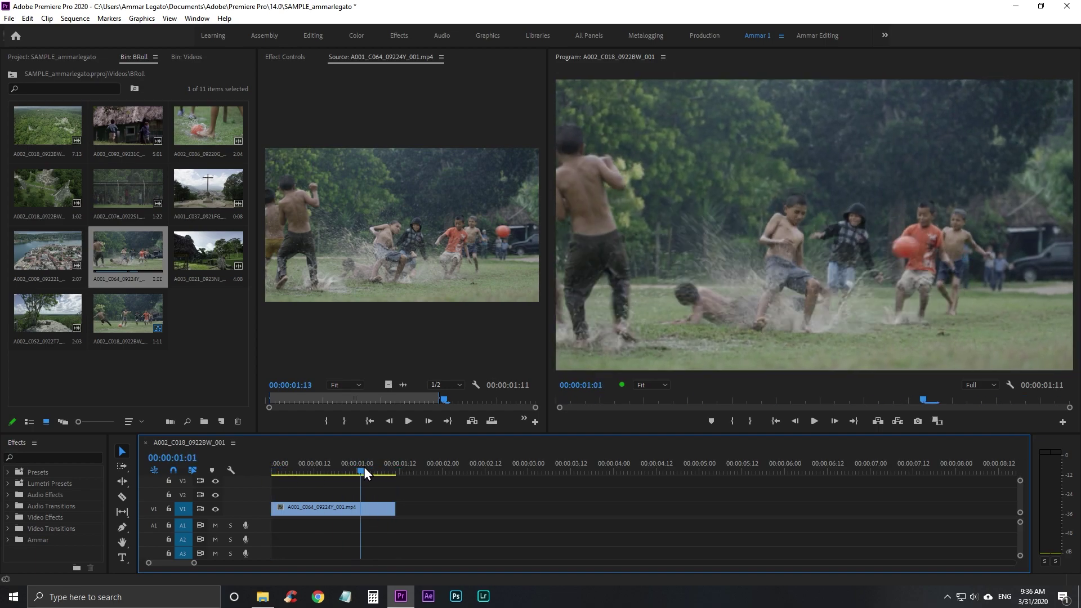
{"action": "double_click", "coordinate": [205, 255]}
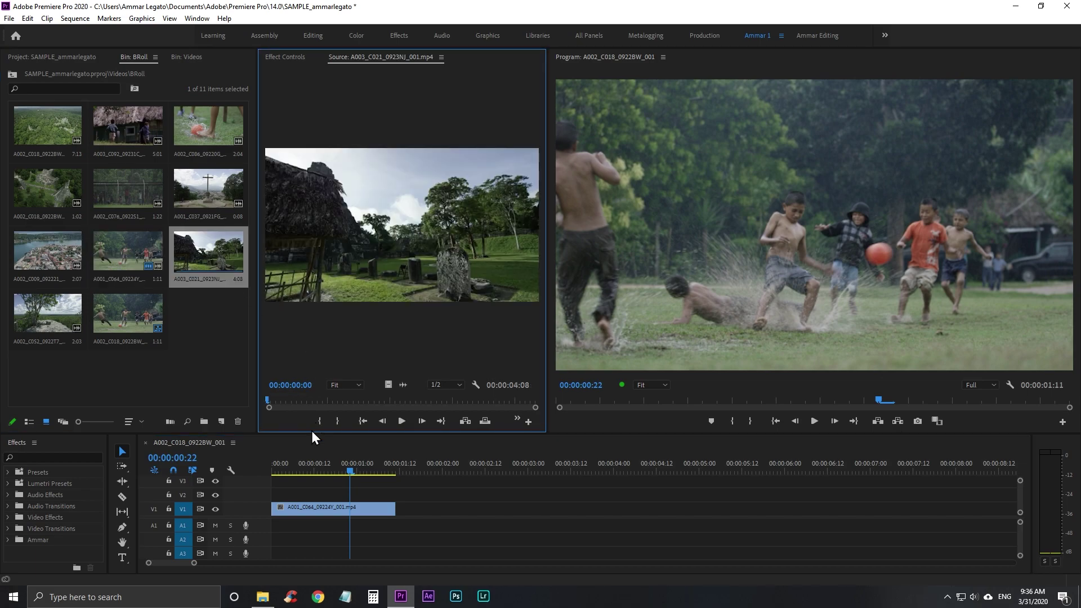
{"action": "mouse_move", "coordinate": [315, 398]}
{"action": "left_mouse_down"}
{"action": "mouse_move", "coordinate": [363, 399]}
{"action": "mouse_move", "coordinate": [294, 395]}
{"action": "mouse_move", "coordinate": [518, 397]}
{"action": "mouse_move", "coordinate": [463, 401]}
{"action": "left_mouse_up"}
{"action": "key", "text": "i"}
{"action": "key", "text": "o"}
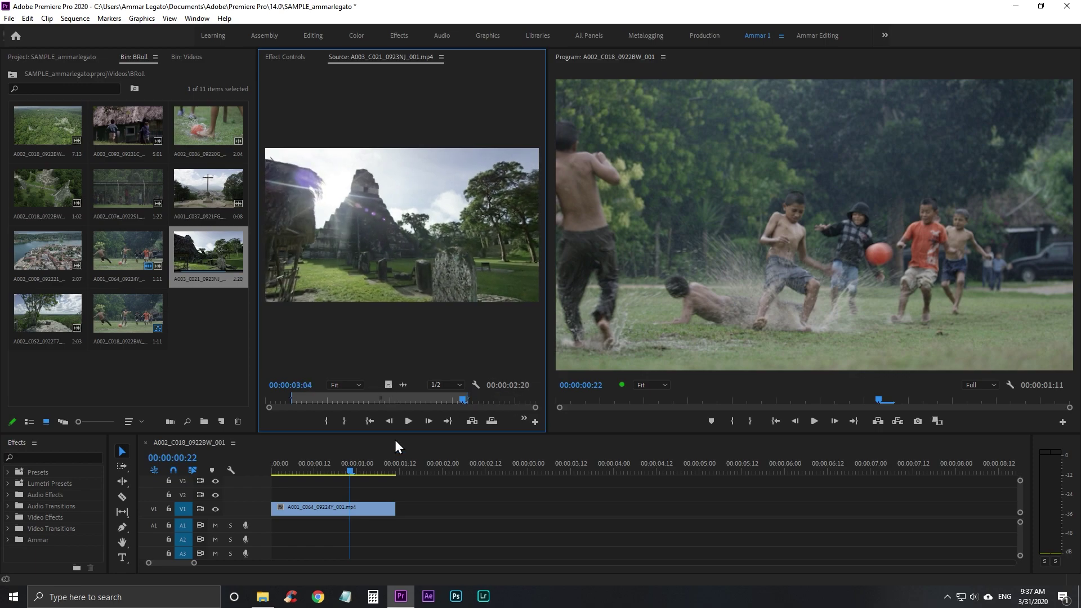
{"action": "left_click_drag", "start_coordinate": [394, 446], "coordinate": [397, 509]}
Trim aerial clip A002_C018 from 00:00:01:04 to 00:00:06:19 and append it after the temple clip
{"action": "double_click", "coordinate": [66, 141]}
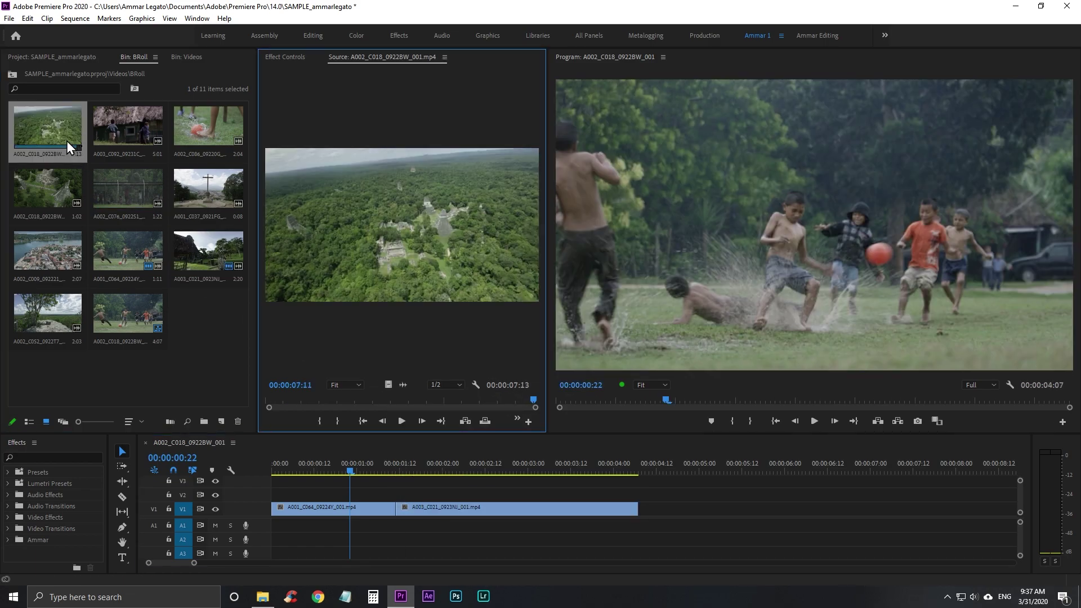
{"action": "left_click_drag", "start_coordinate": [292, 404], "coordinate": [509, 399]}
{"action": "key", "text": "i"}
{"action": "key", "text": "o"}
{"action": "left_click_drag", "start_coordinate": [389, 385], "coordinate": [656, 505]}
Zoom the timeline out and review the temple and aerial shots in the 10-second sequence
{"action": "key", "text": "minus"}
{"action": "key", "text": "minus"}
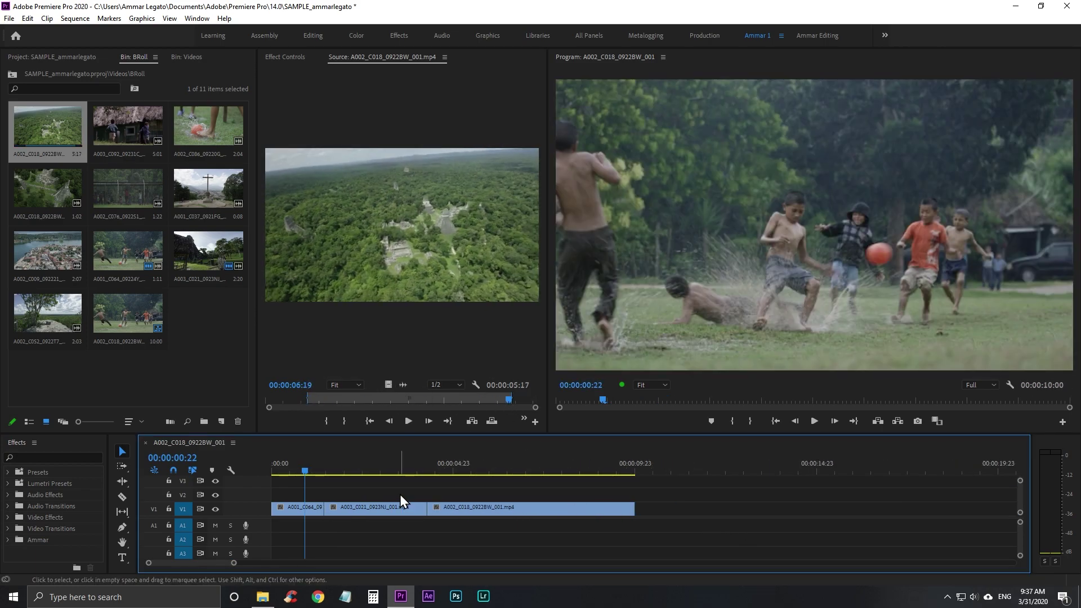
{"action": "key", "text": "minus"}
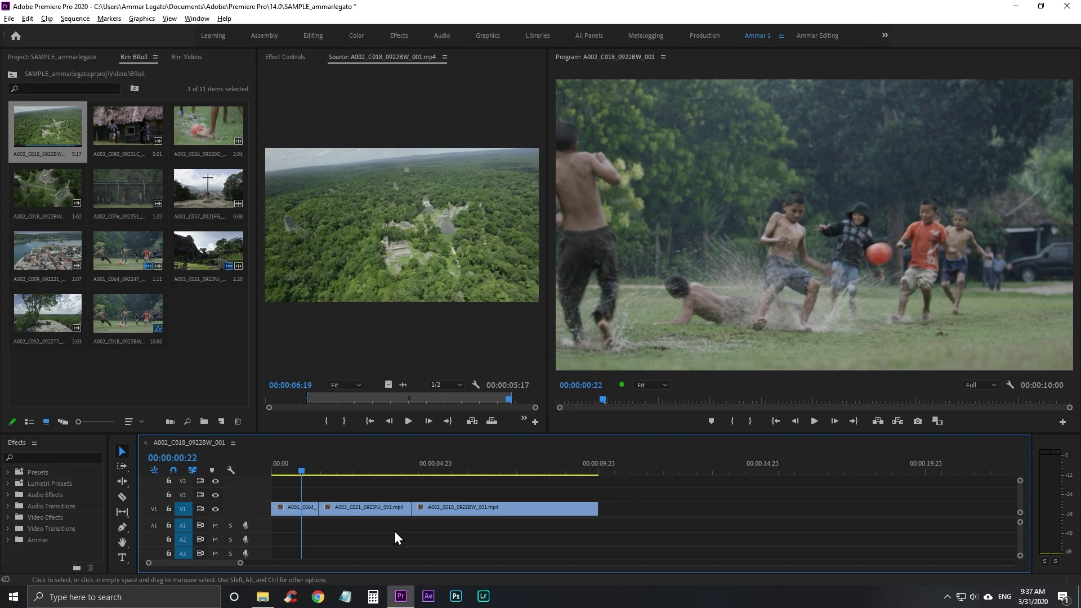
{"action": "key", "text": "minus"}
{"action": "key", "text": "minus"}
{"action": "key", "text": "minus"}
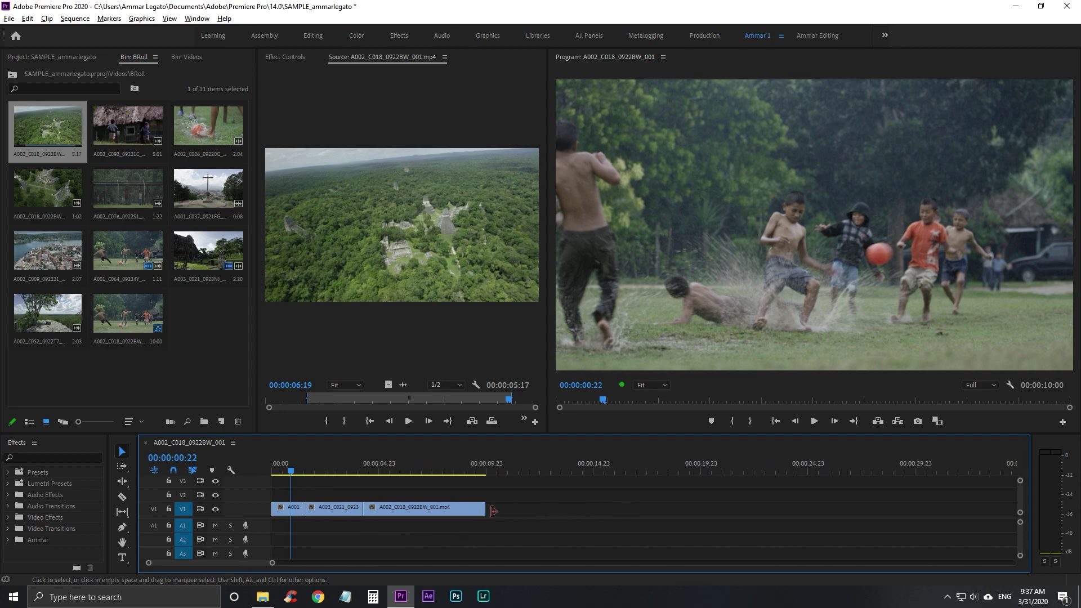
{"action": "key", "text": "alt"}
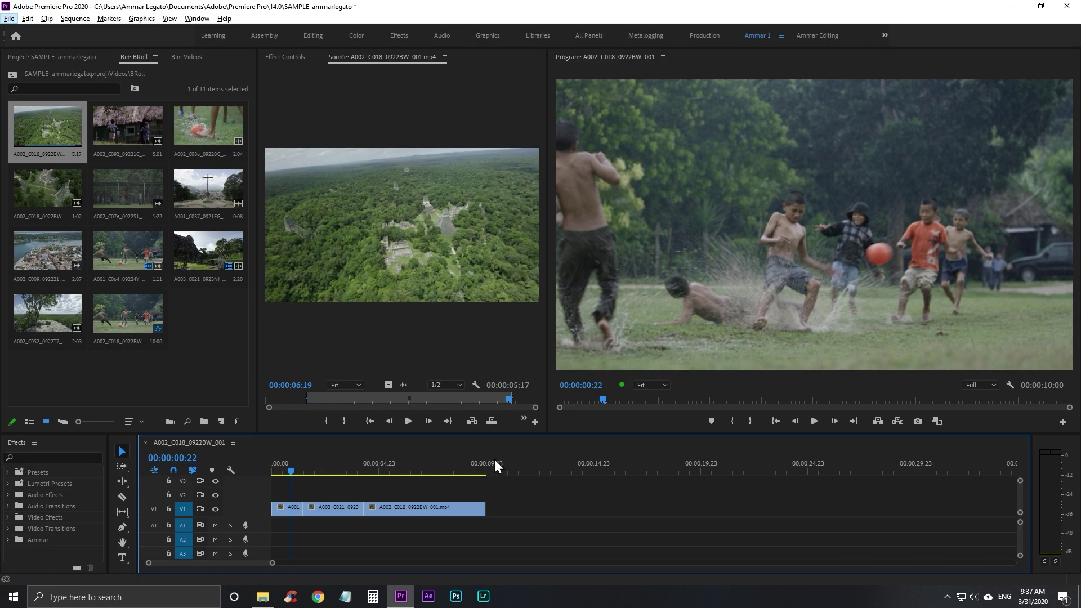
{"action": "left_click_drag", "start_coordinate": [275, 467], "coordinate": [346, 475]}
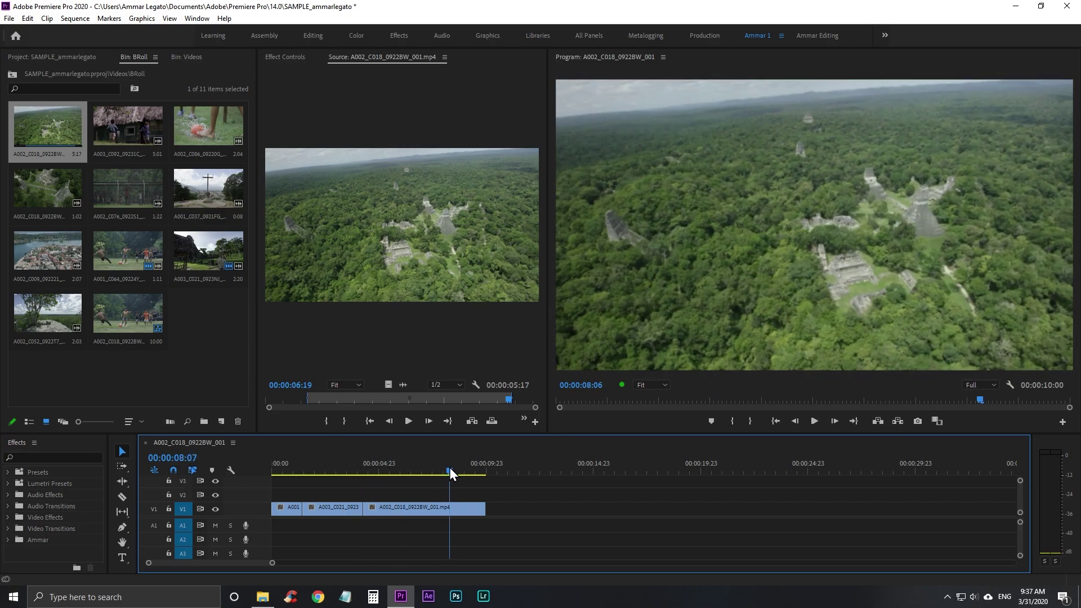
{"action": "left_click_drag", "start_coordinate": [346, 472], "coordinate": [453, 471]}
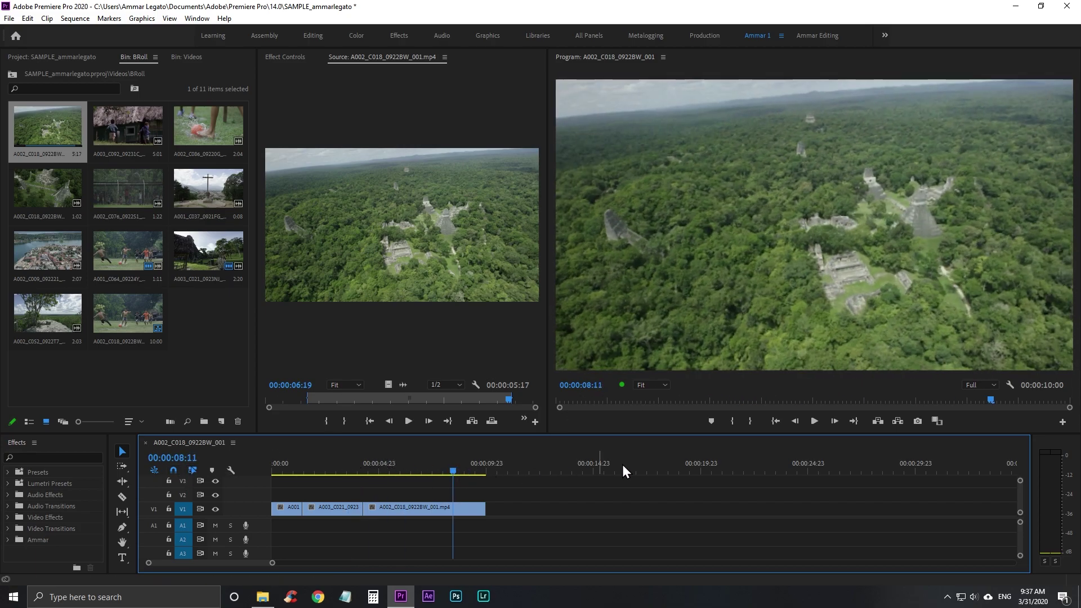
Move the playhead to 00:00:30:00 by editing the timeline timecode
{"action": "left_click", "coordinate": [1039, 385]}
{"action": "key", "text": "End"}
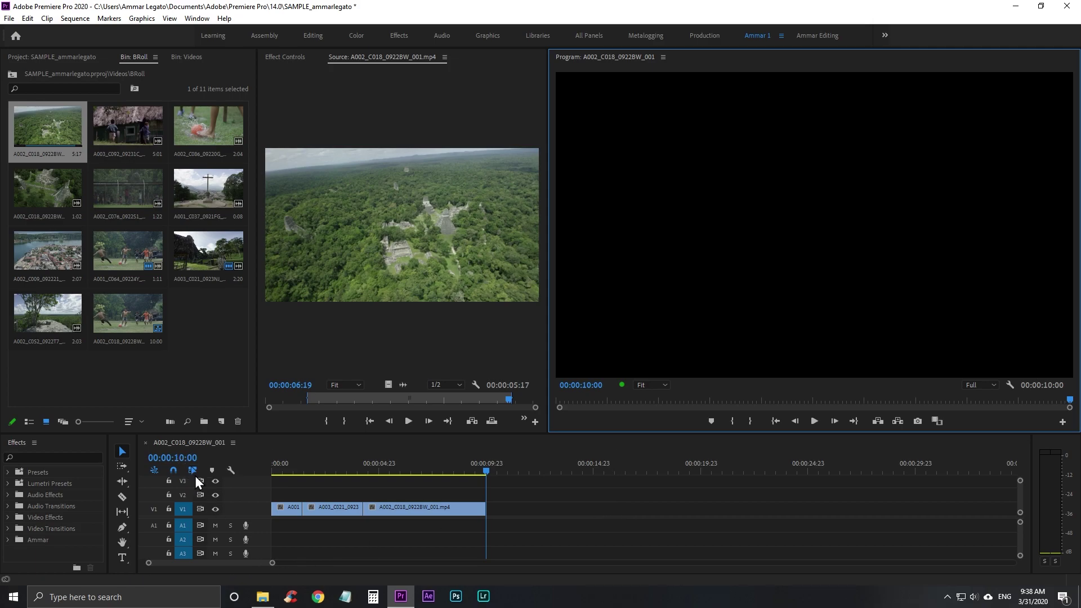
{"action": "left_click", "coordinate": [178, 457]}
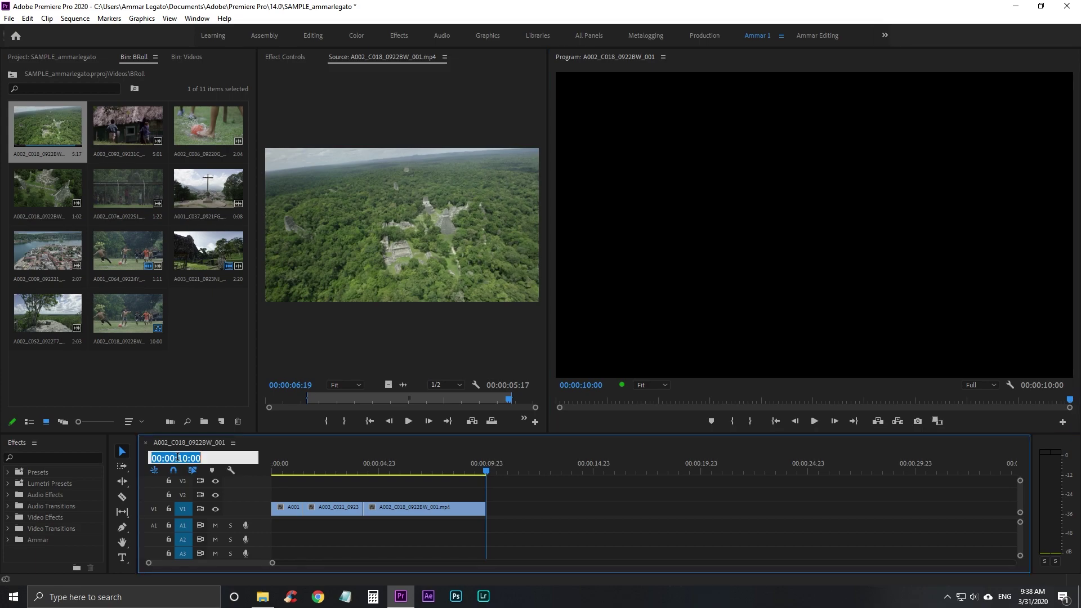
{"action": "left_click", "coordinate": [180, 458]}
{"action": "type", "text": "3"}
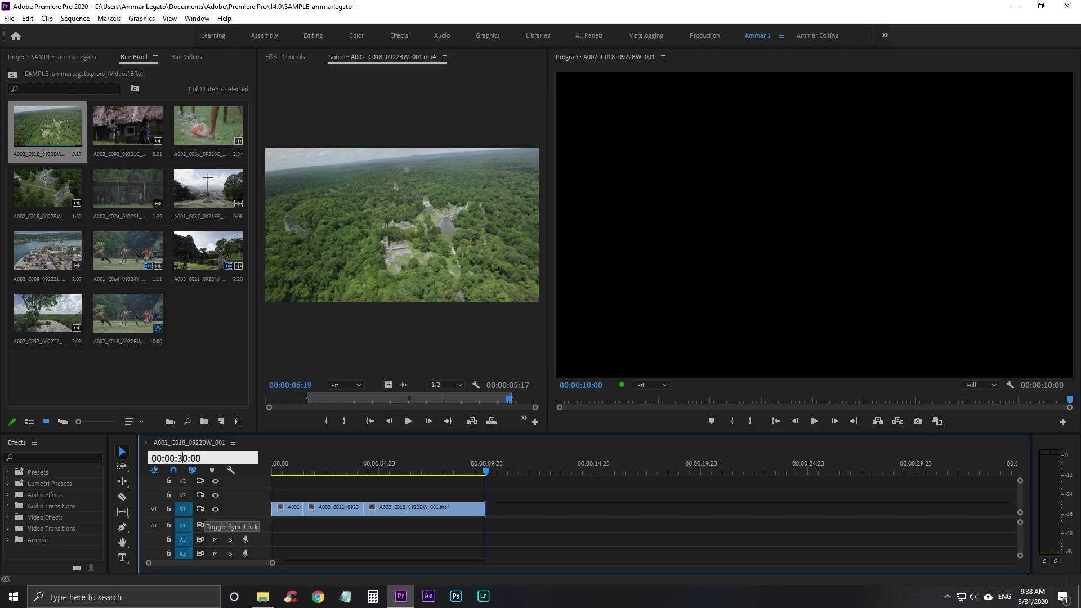
{"action": "key", "text": "Return"}
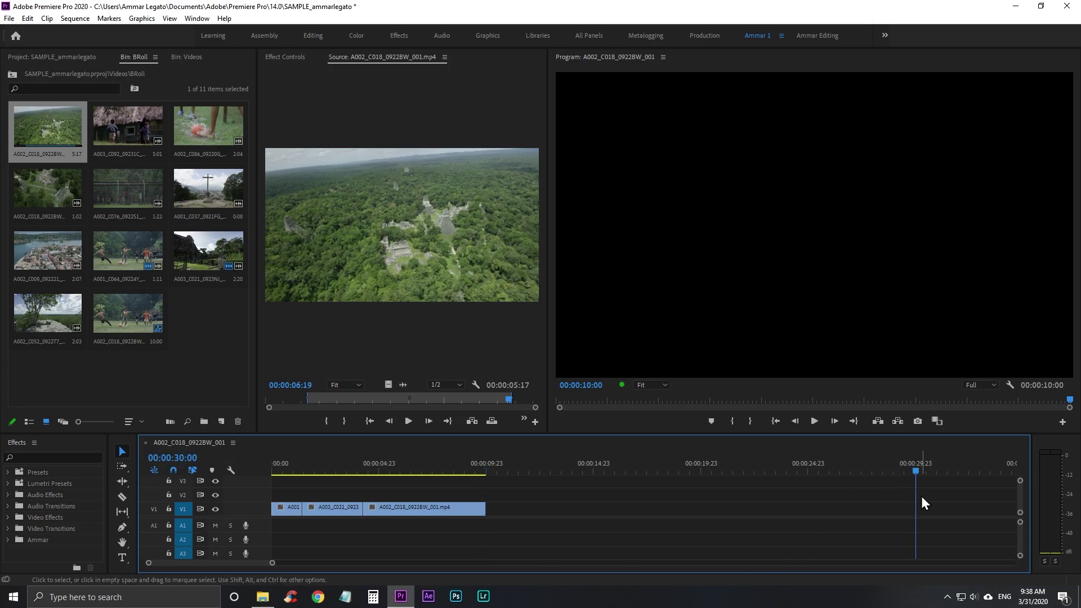
Set the sequence Out point at 00:00:30:00 and play the timeline past it
{"action": "left_click", "coordinate": [751, 424]}
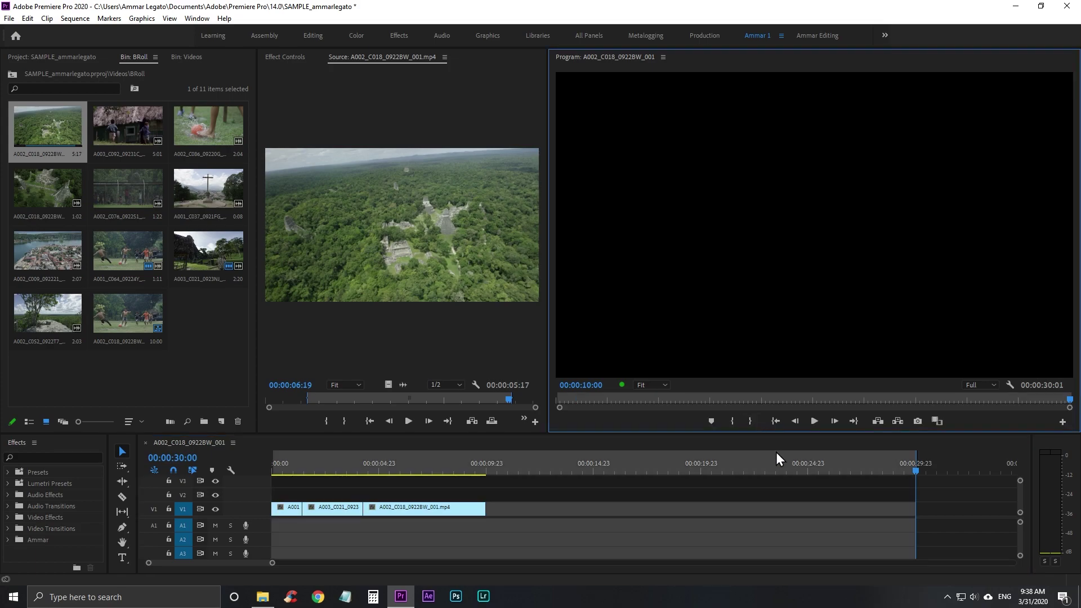
{"action": "left_click_drag", "start_coordinate": [930, 468], "coordinate": [938, 464]}
{"action": "key", "text": "space"}
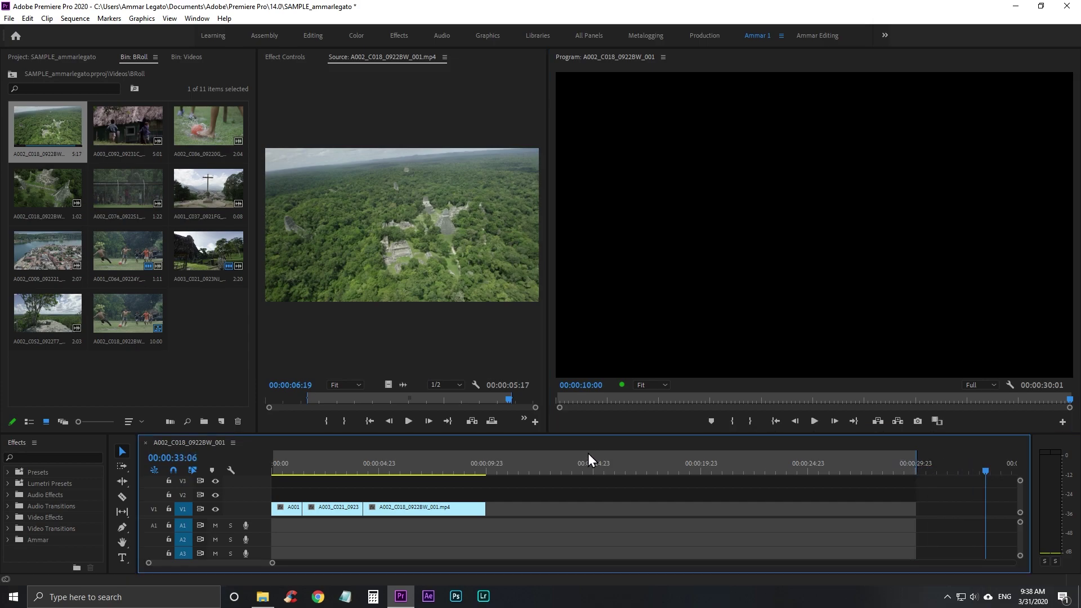
Fill the track to 30 seconds with A002_C009 and clip copies, then delete all clips
{"action": "left_click", "coordinate": [131, 304]}
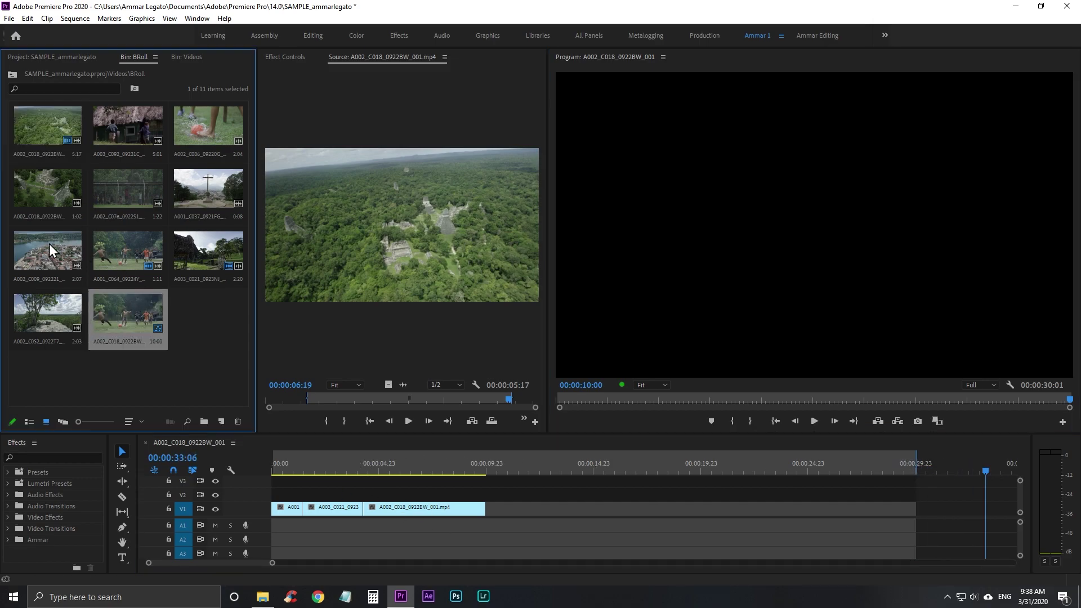
{"action": "left_click_drag", "start_coordinate": [49, 244], "coordinate": [496, 509]}
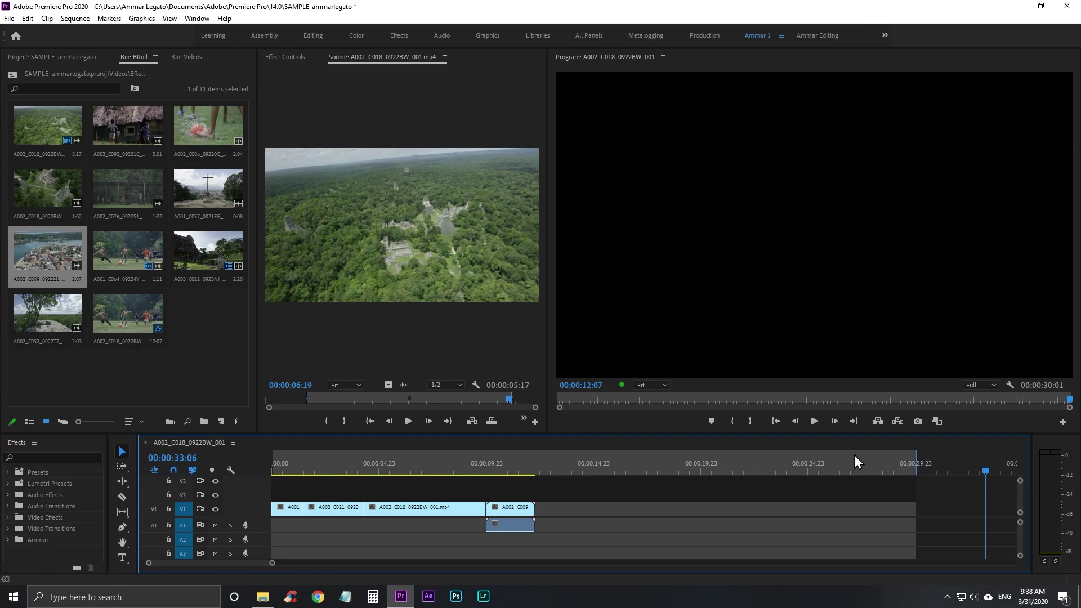
{"action": "mouse_move", "coordinate": [586, 490]}
{"action": "left_mouse_down"}
{"action": "mouse_move", "coordinate": [290, 518]}
{"action": "mouse_move", "coordinate": [547, 535]}
{"action": "left_mouse_up"}
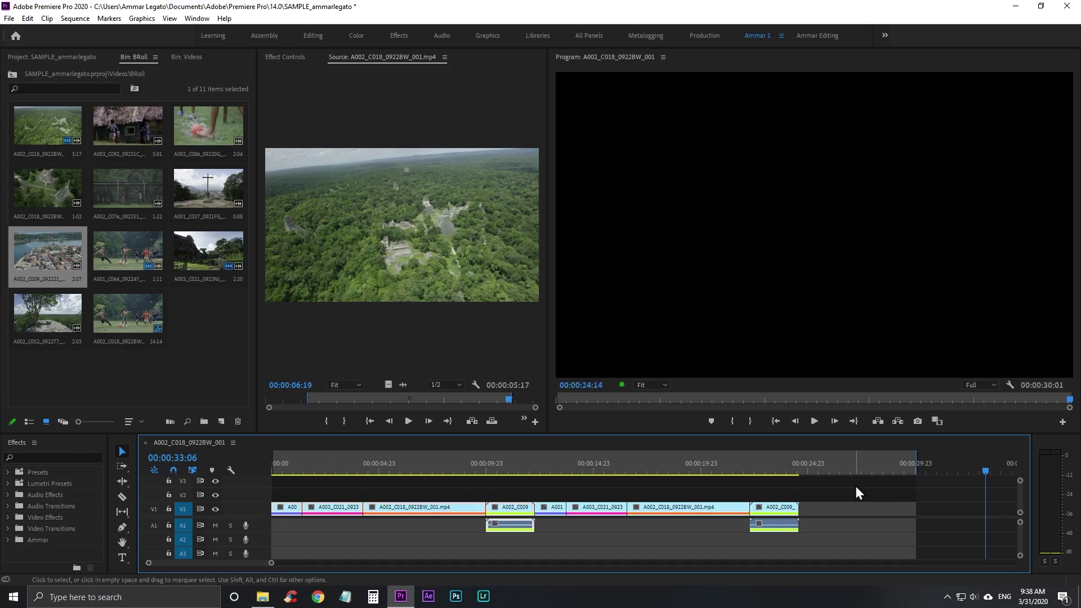
{"action": "mouse_move", "coordinate": [838, 499]}
{"action": "left_mouse_down"}
{"action": "mouse_move", "coordinate": [710, 518]}
{"action": "mouse_move", "coordinate": [907, 521]}
{"action": "left_mouse_up"}
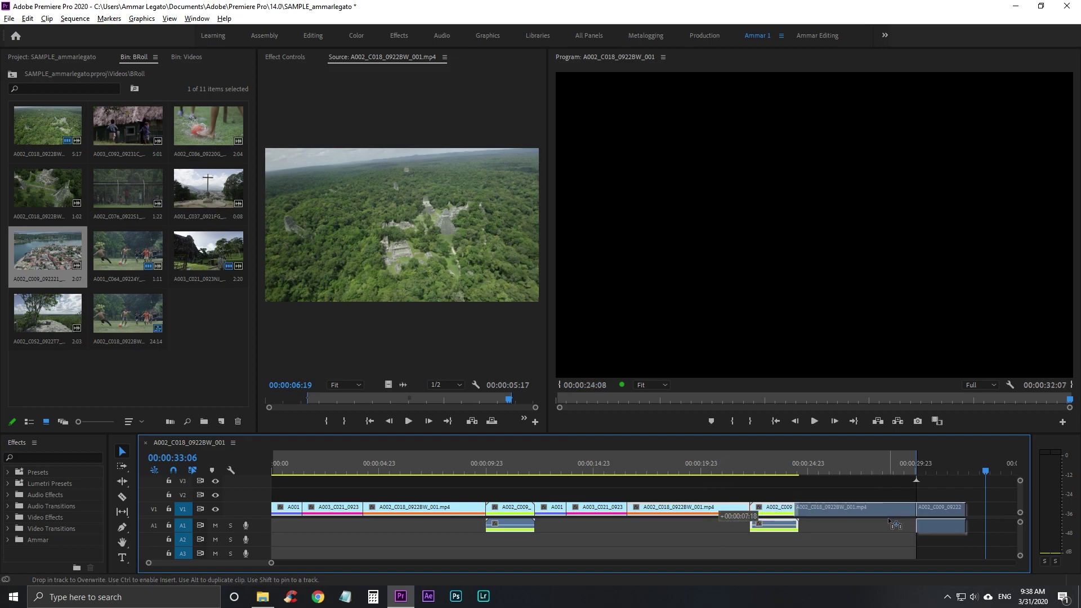
{"action": "left_click", "coordinate": [952, 525]}
{"action": "key", "text": "Delete"}
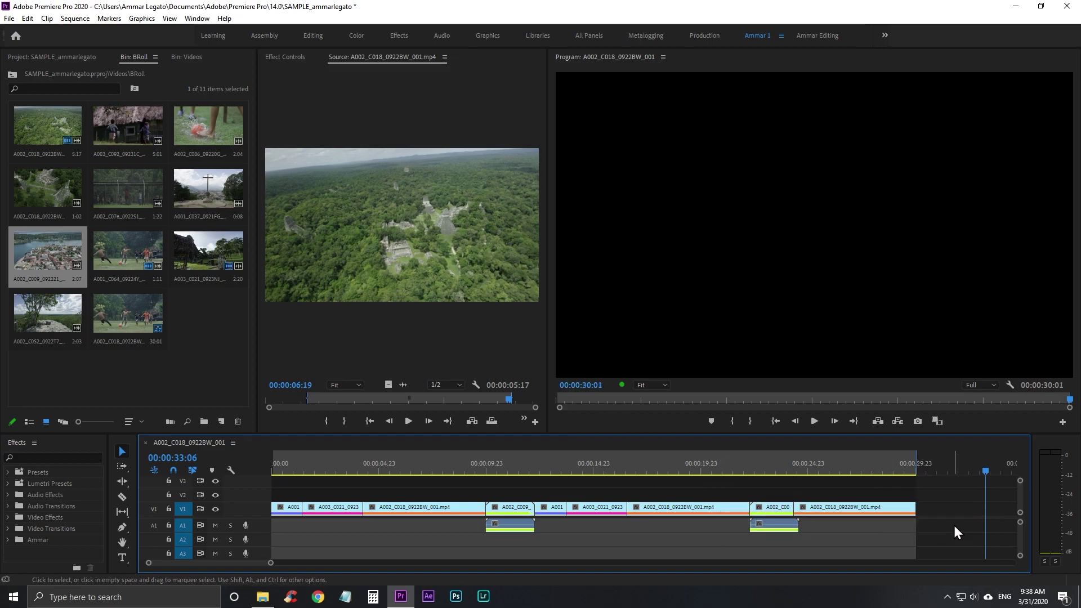
{"action": "left_click_drag", "start_coordinate": [906, 477], "coordinate": [283, 534]}
{"action": "key", "text": "Delete"}
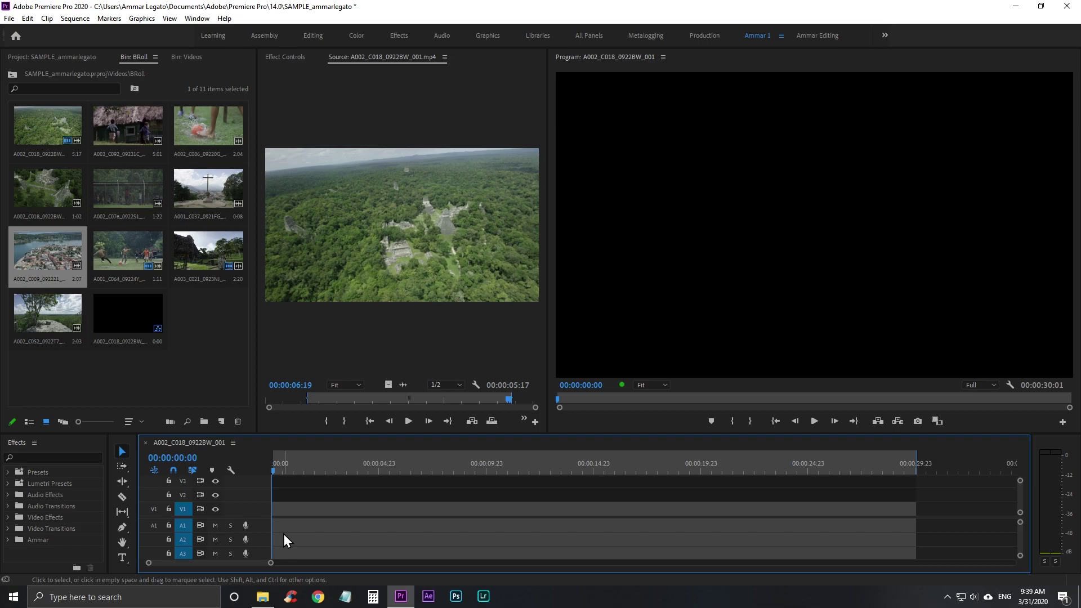
Return to the SAMPLE project's top level and deselect the Videos bin
{"action": "left_click", "coordinate": [73, 59]}
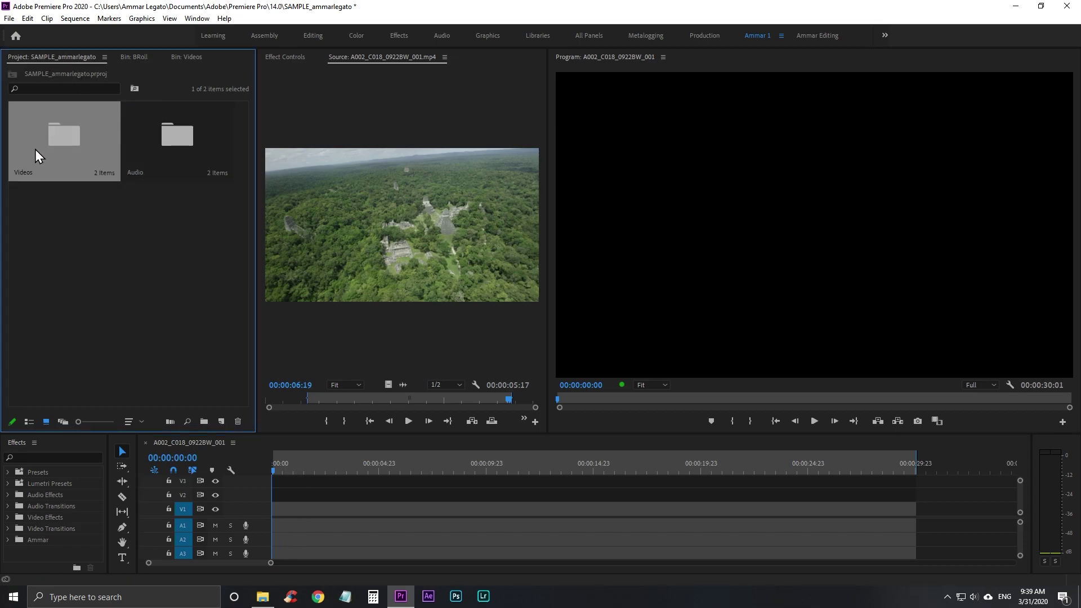
{"action": "left_click", "coordinate": [130, 370]}
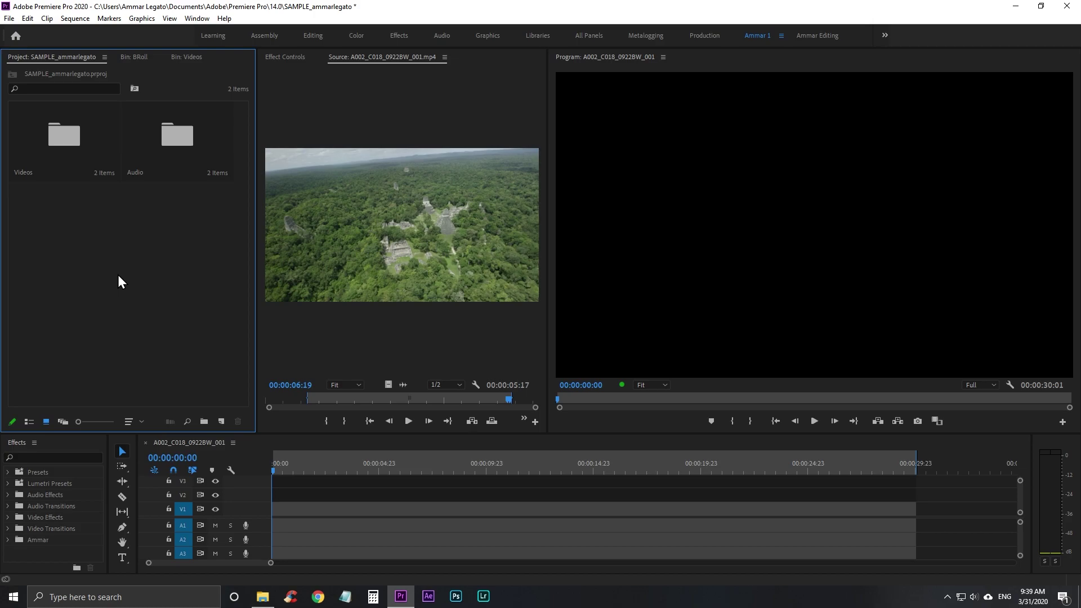